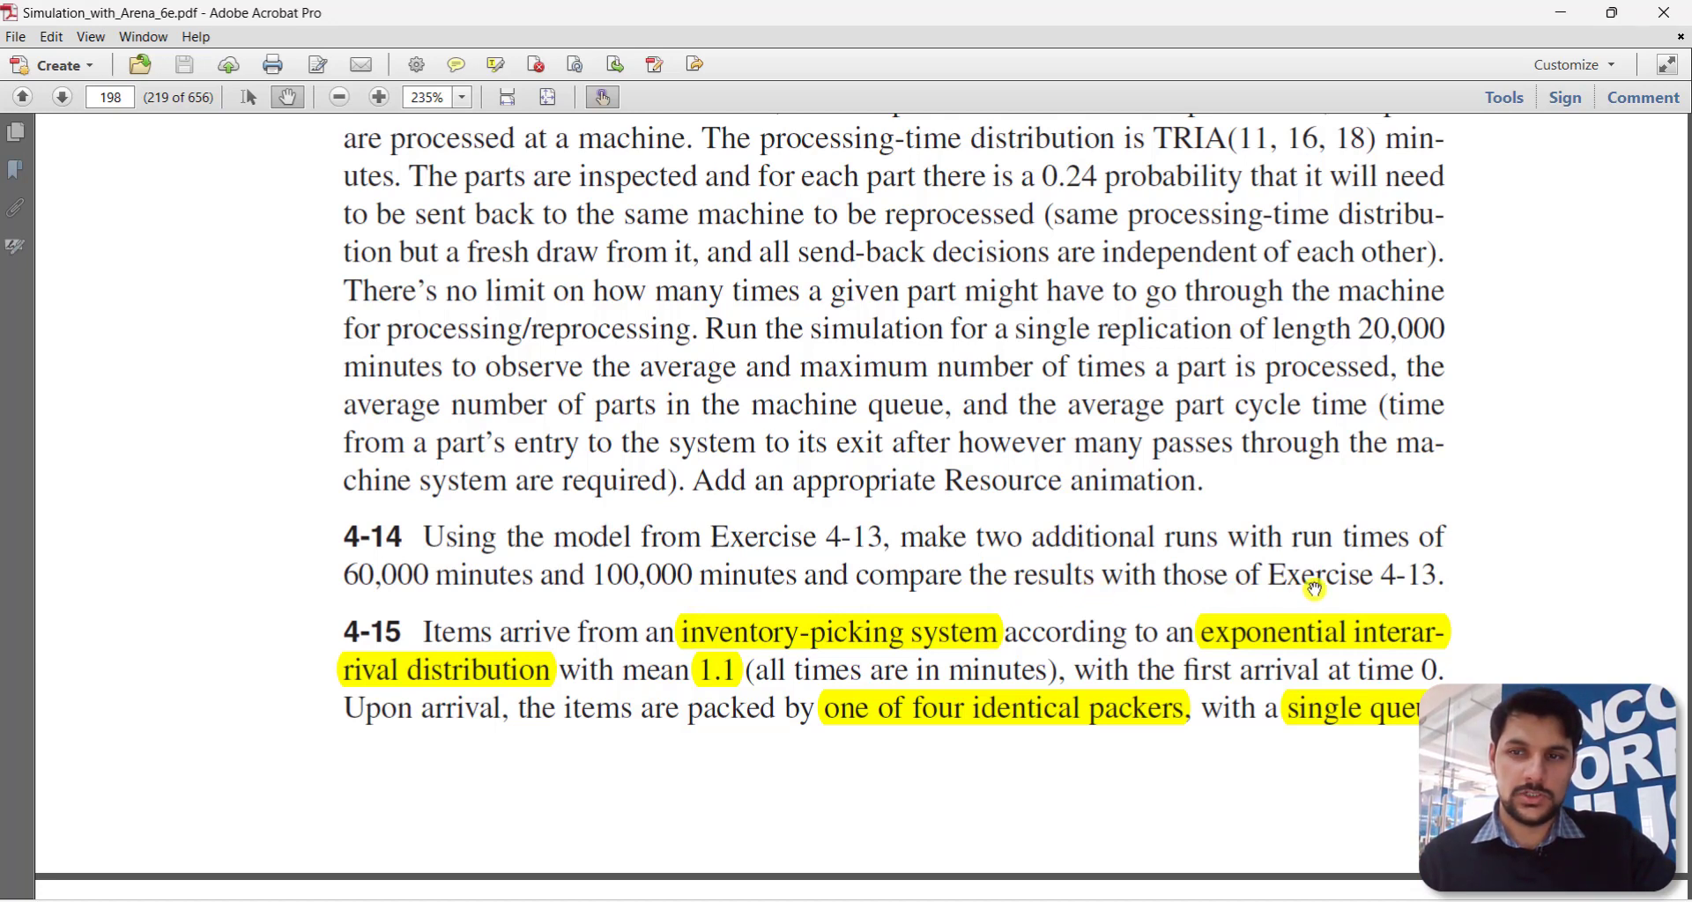
# Scroll up in Acrobat to re-read Exercise 4-13's problem statement
pyautogui.scroll(1, 1316, 590)
pyautogui.scroll(1, 1316, 588)
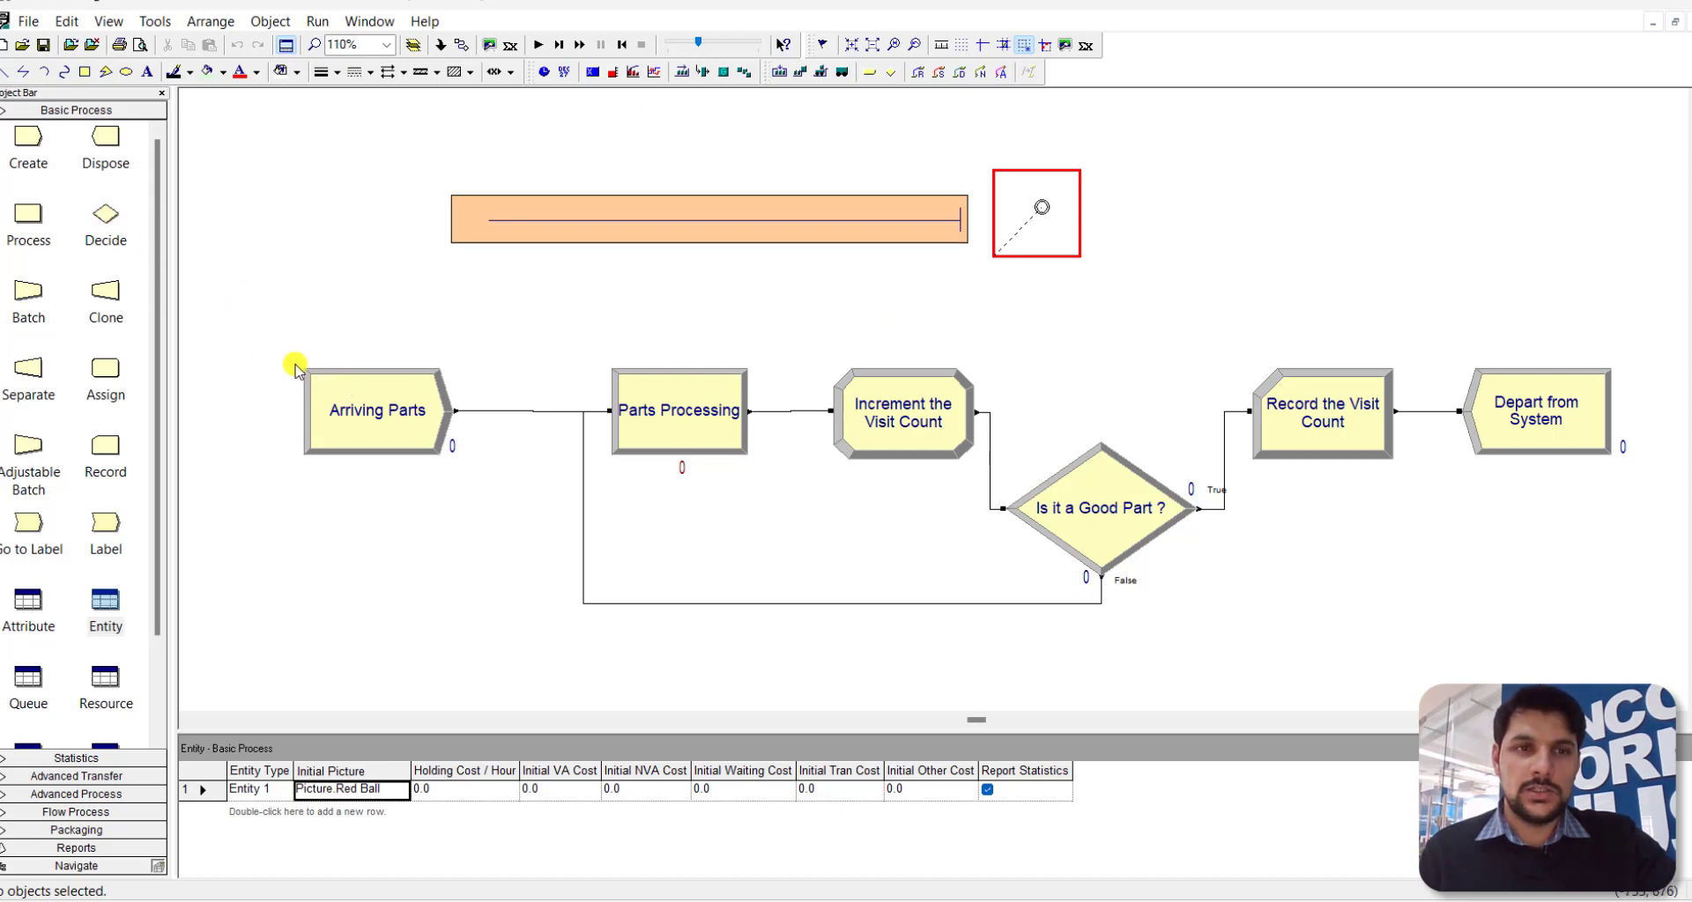
pyautogui.doubleClick(353, 410)
pyautogui.click(740, 377)
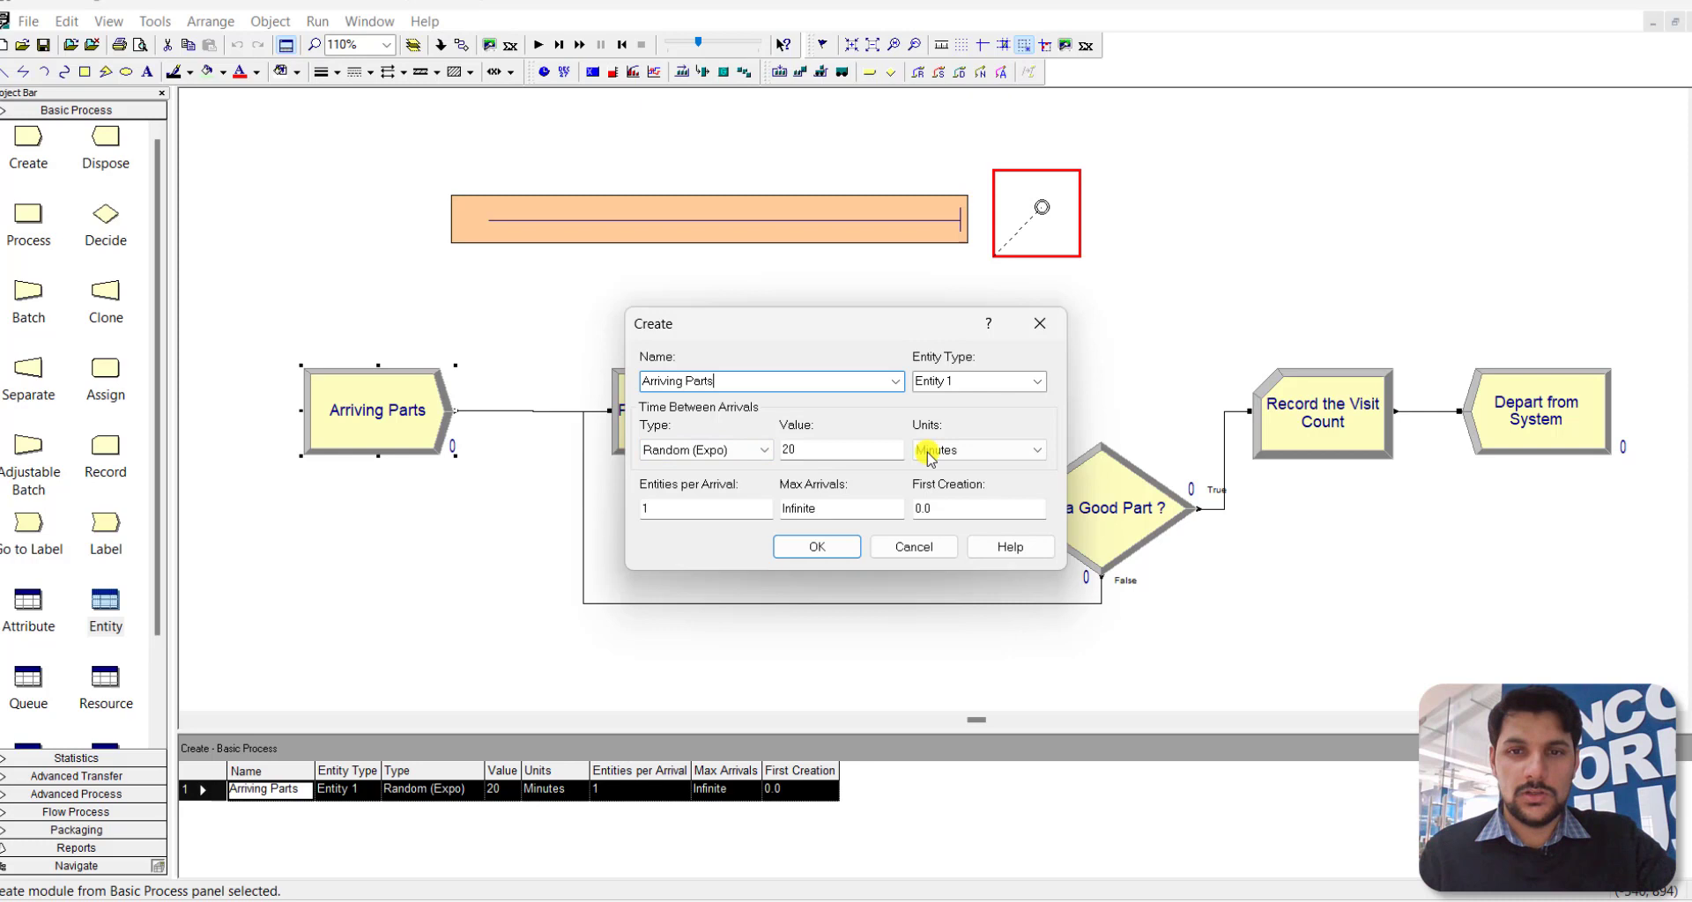
pyautogui.click(820, 546)
pyautogui.doubleClick(719, 437)
pyautogui.click(808, 276)
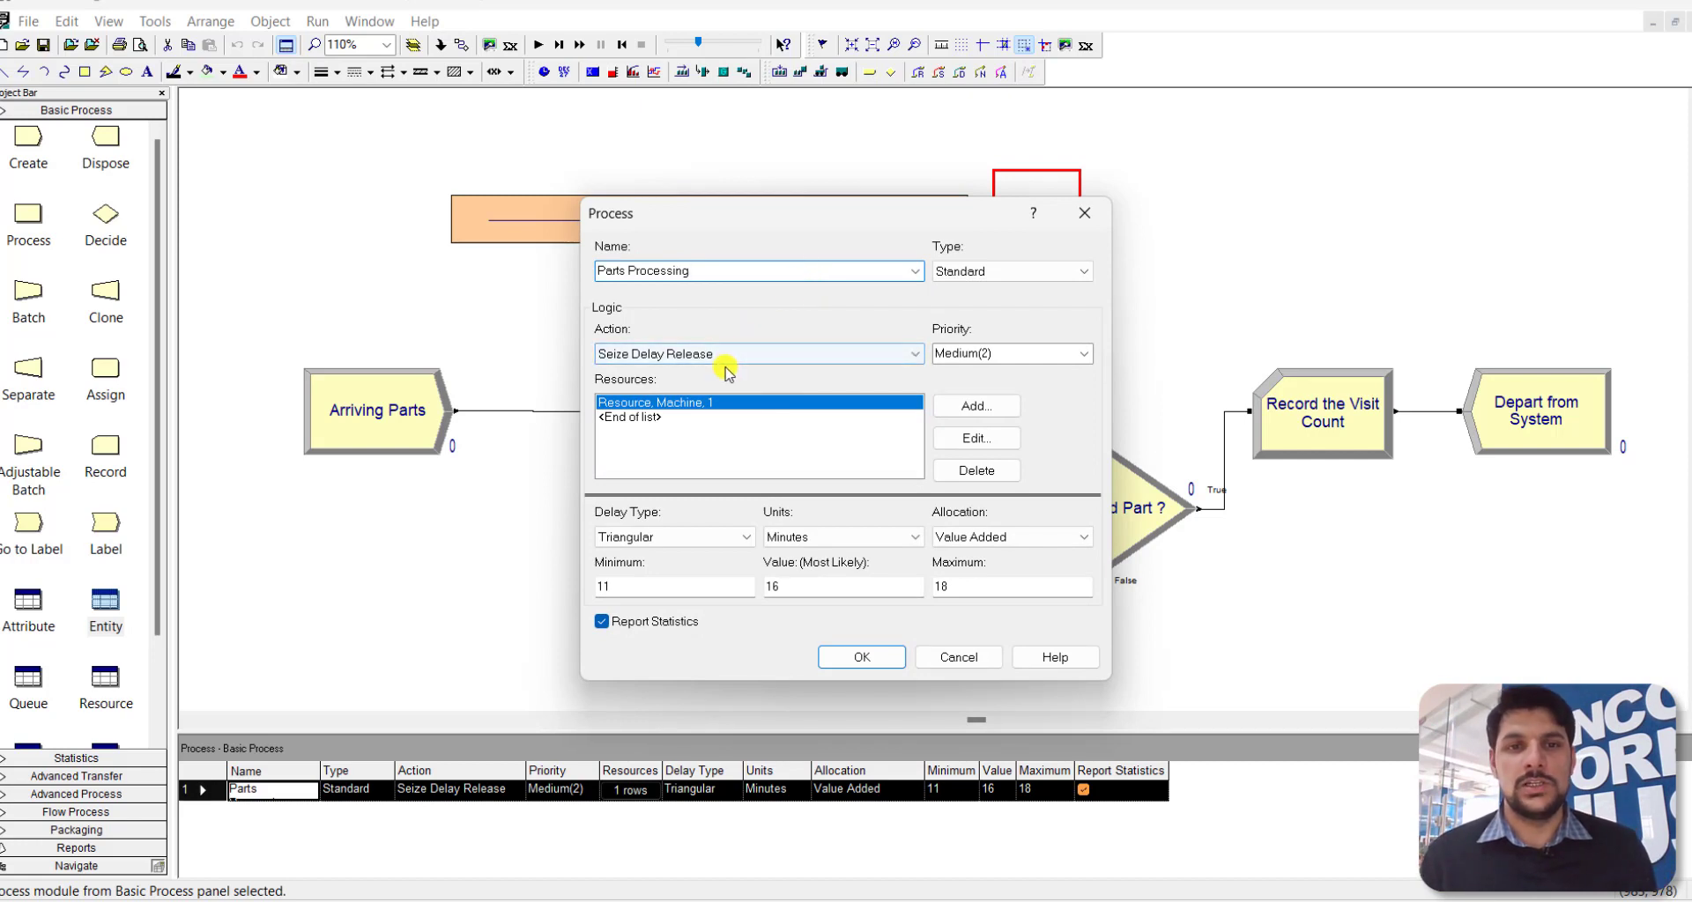
pyautogui.click(953, 440)
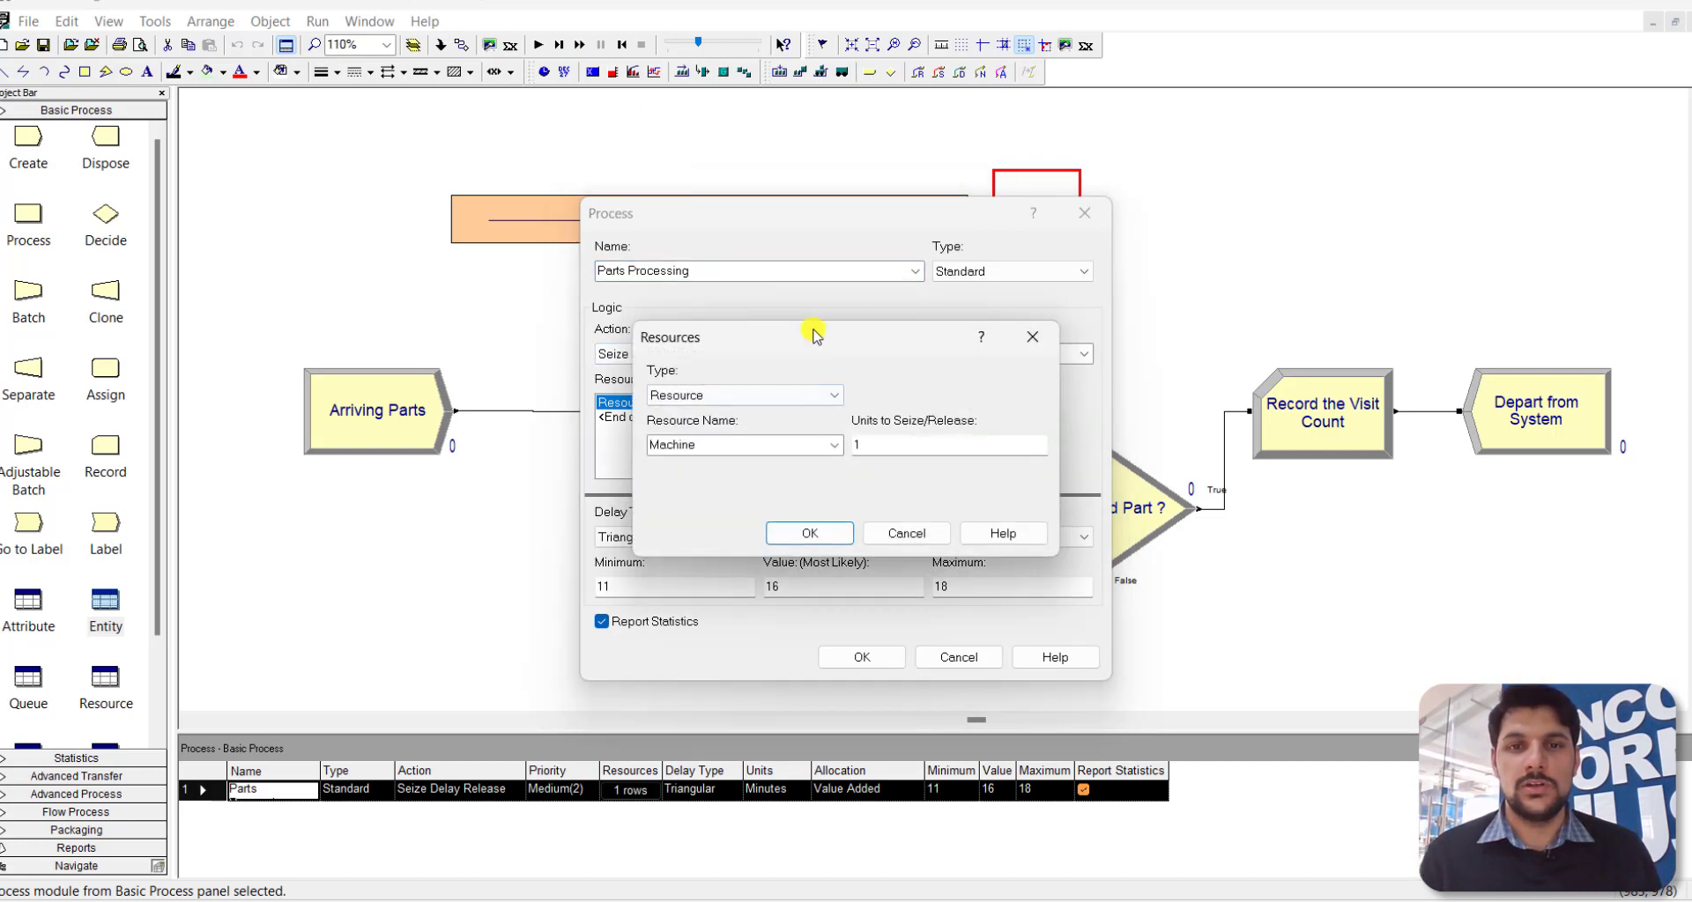
pyautogui.moveTo(812, 333); pyautogui.dragTo(1073, 367)
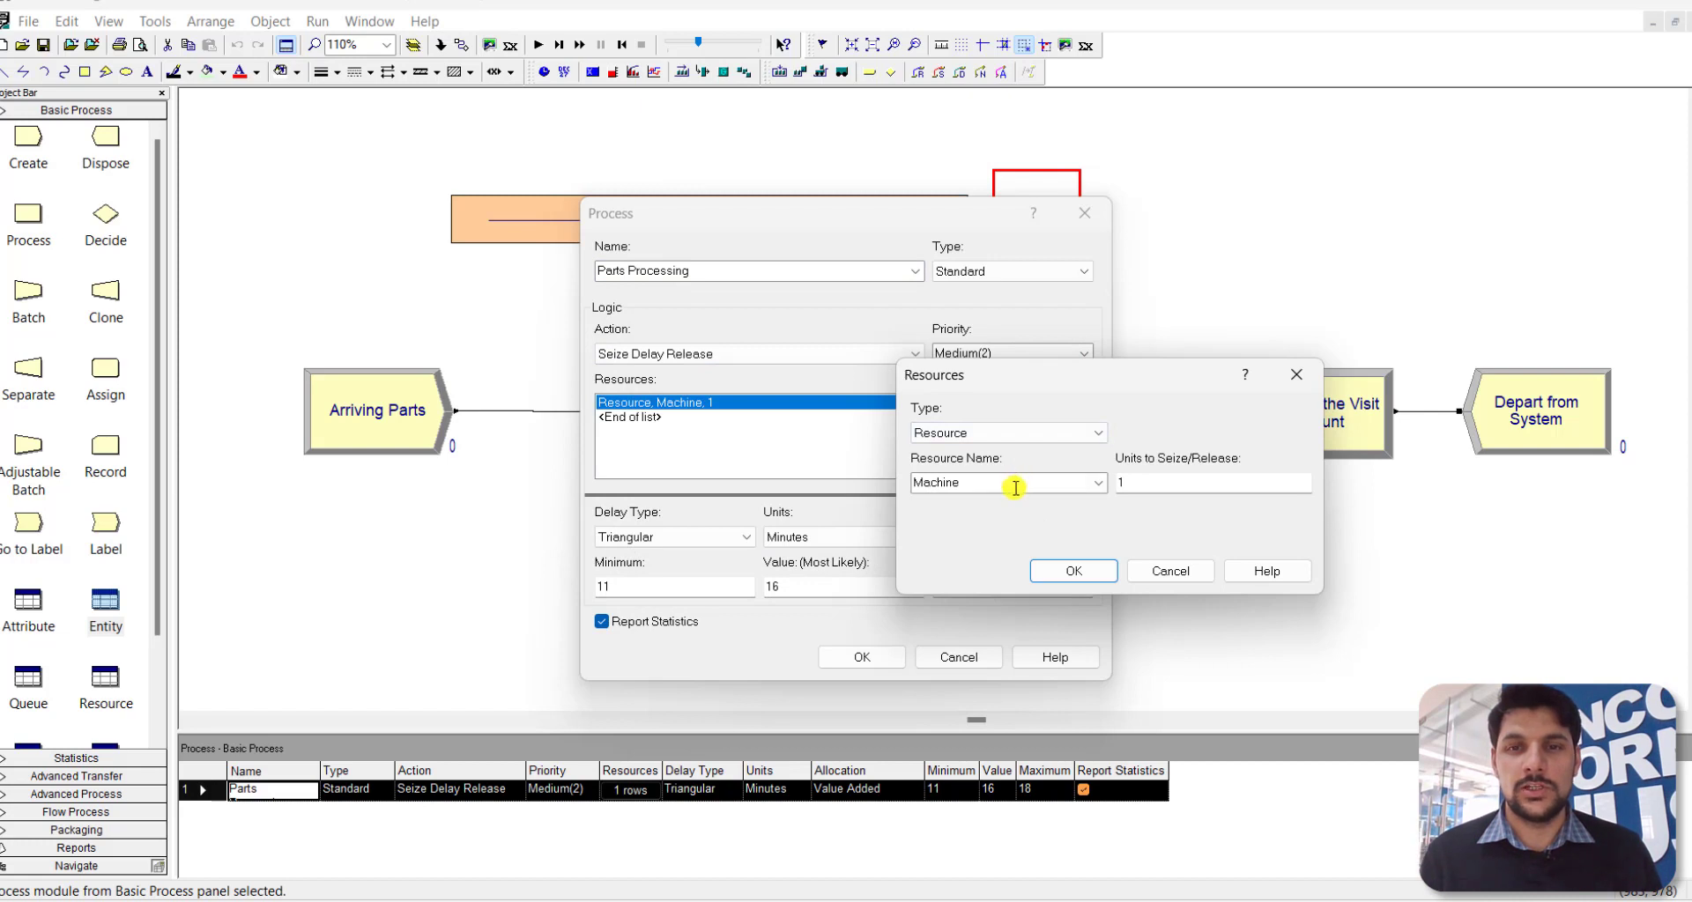
pyautogui.click(1071, 571)
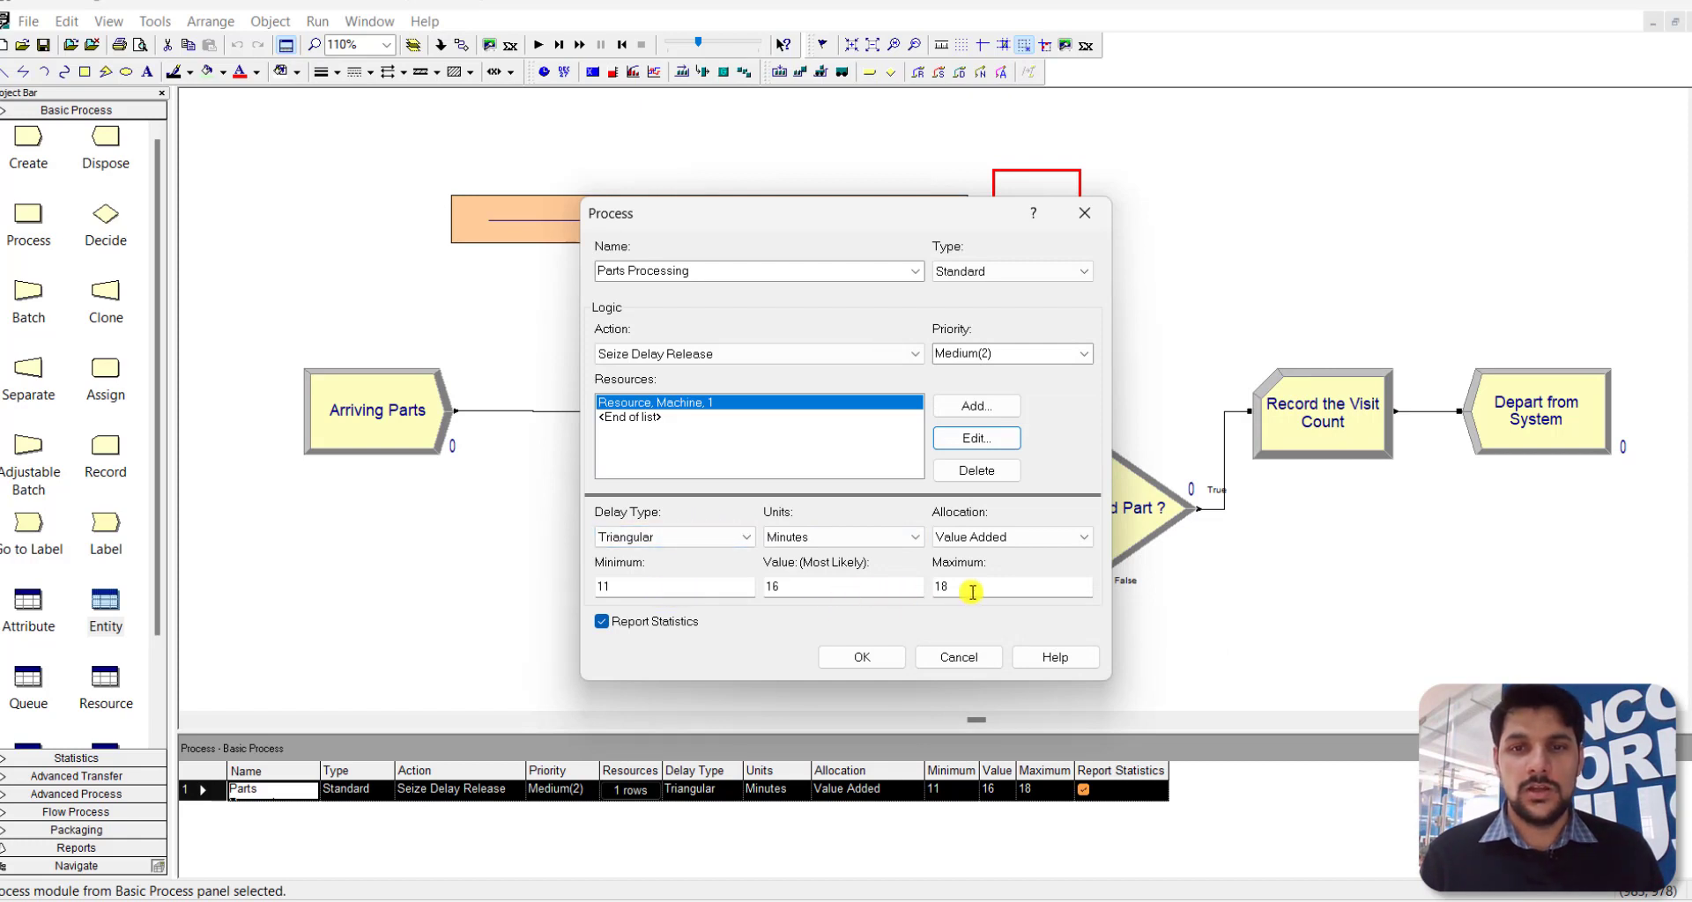
pyautogui.click(864, 656)
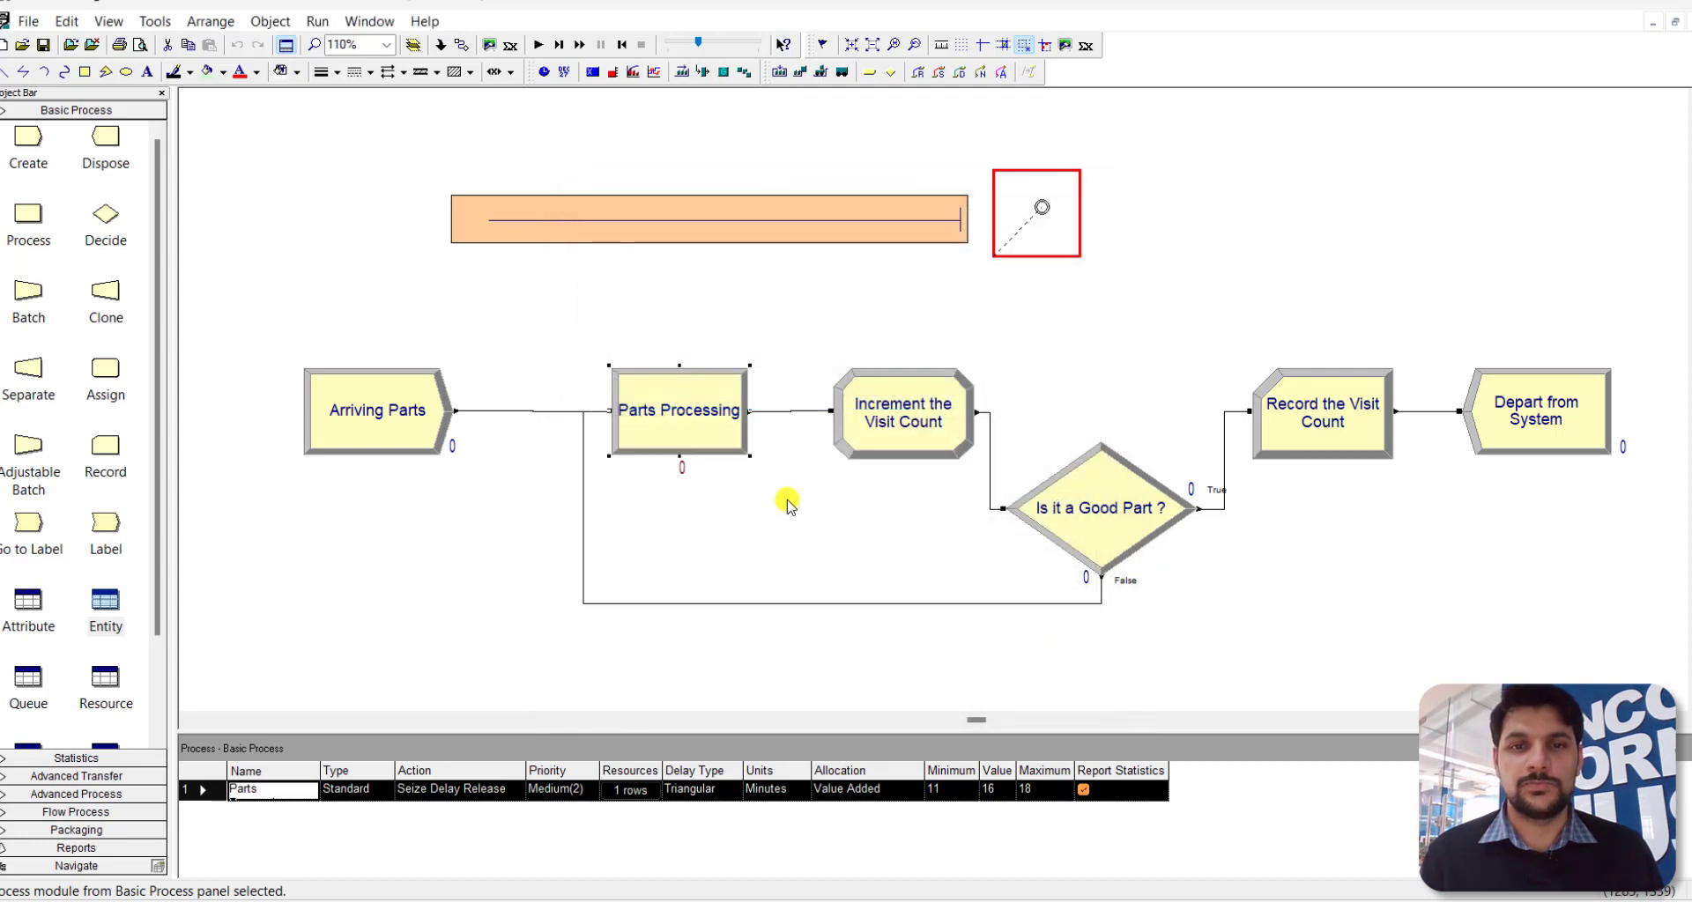
pyautogui.click(930, 435)
pyautogui.doubleClick(930, 435)
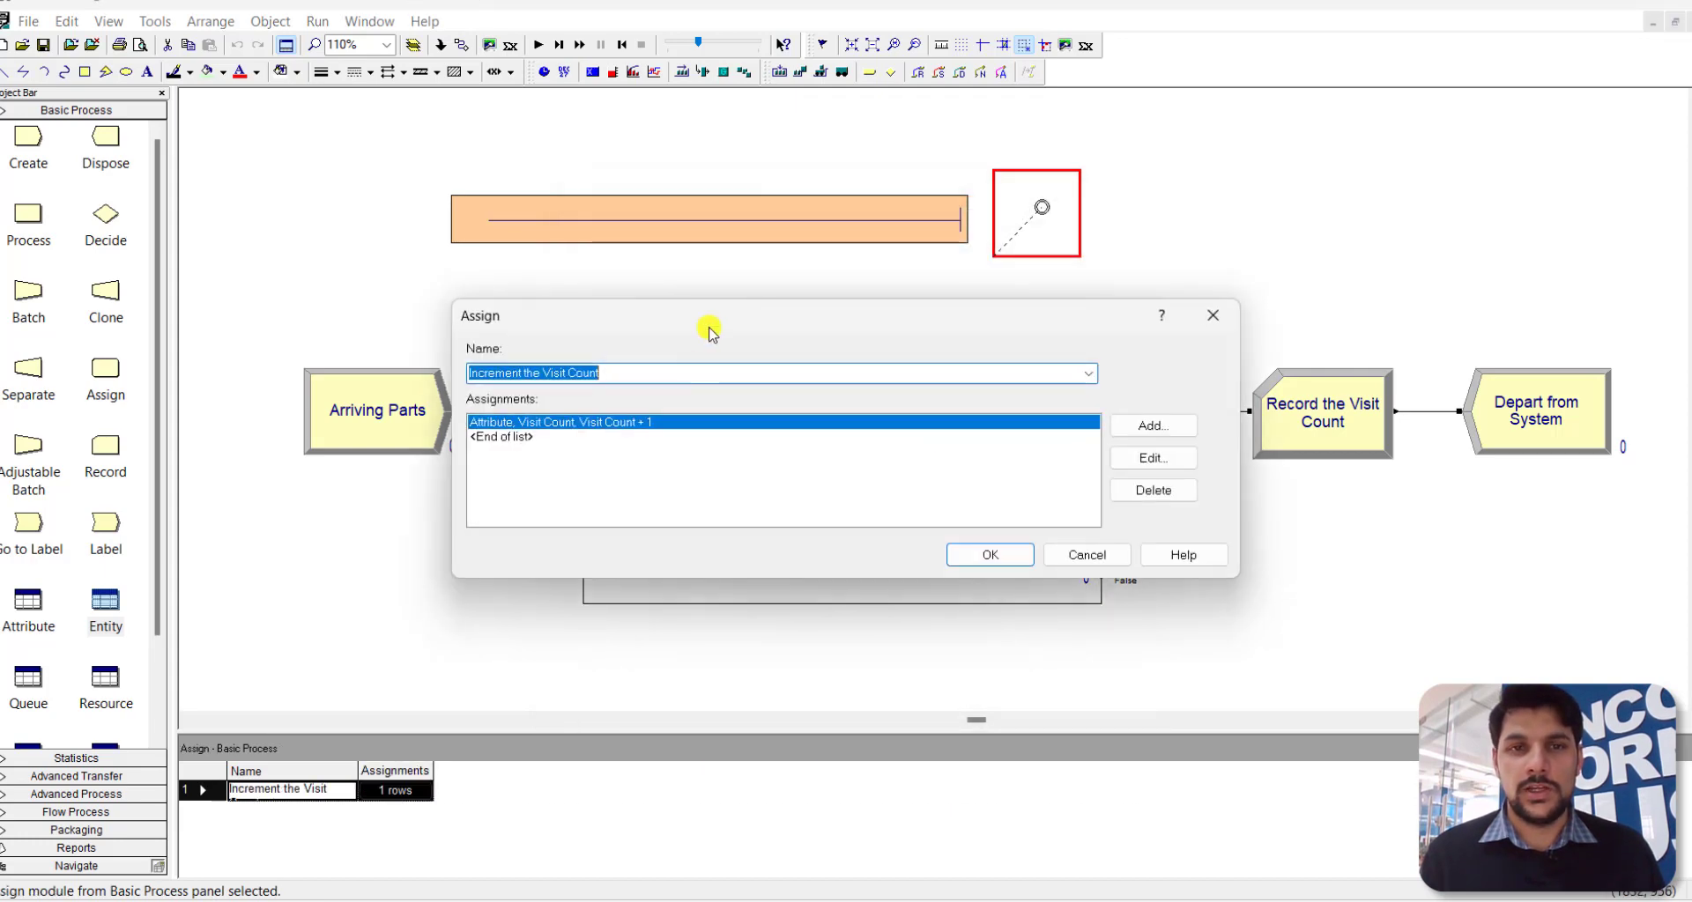
pyautogui.moveTo(703, 319); pyautogui.dragTo(973, 352)
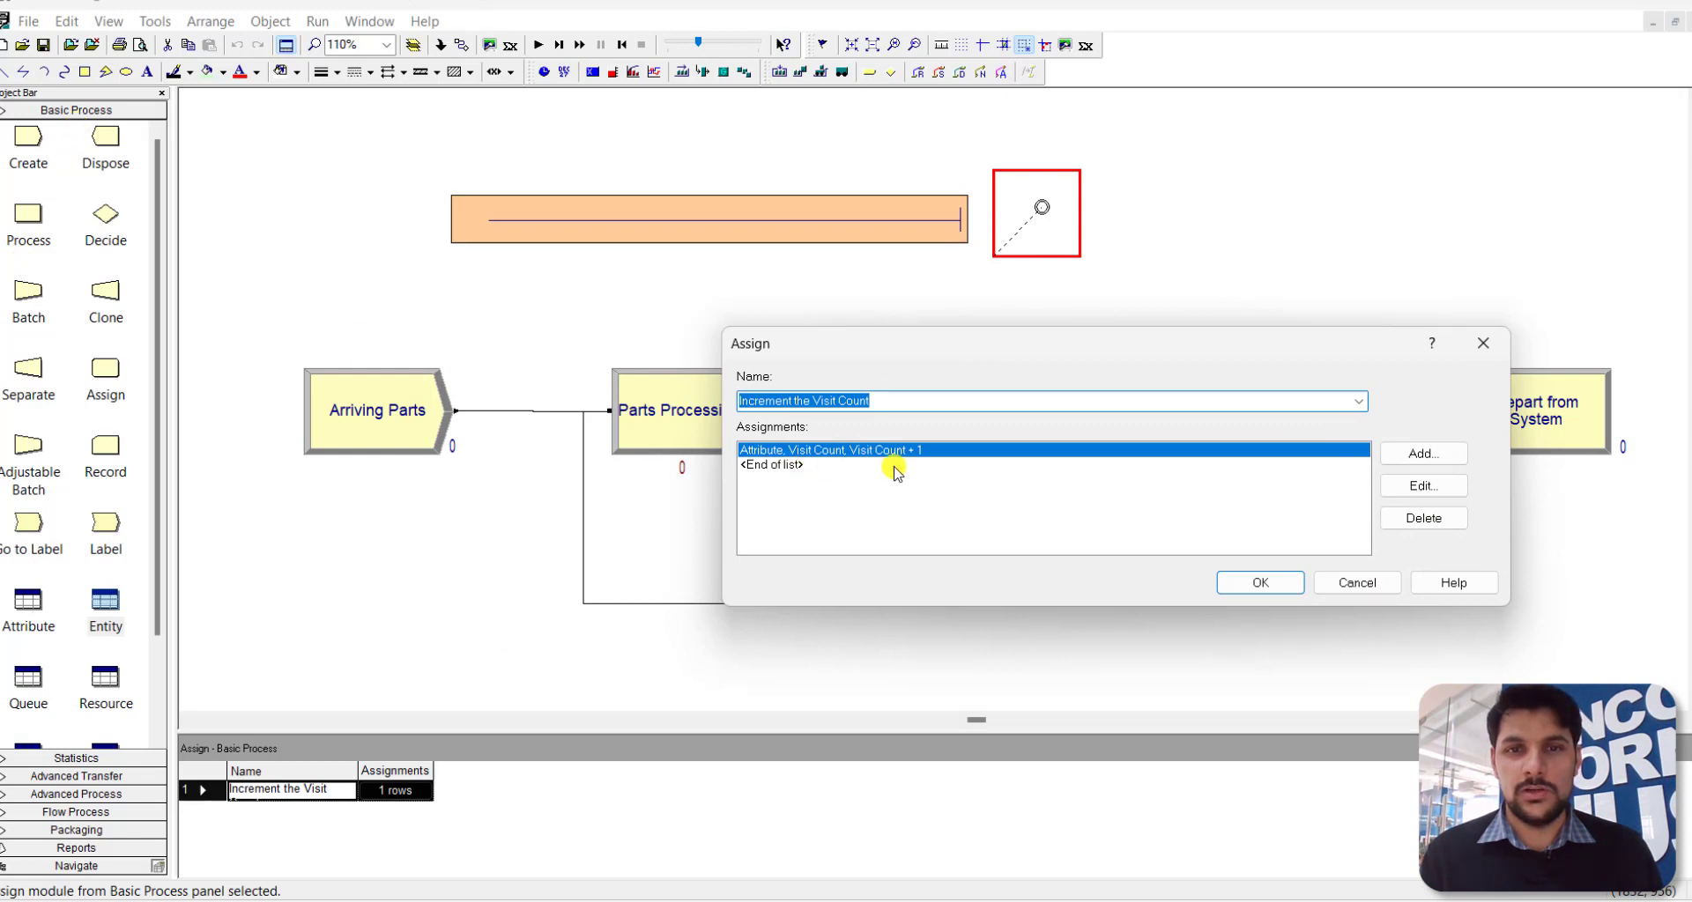
pyautogui.click(1419, 488)
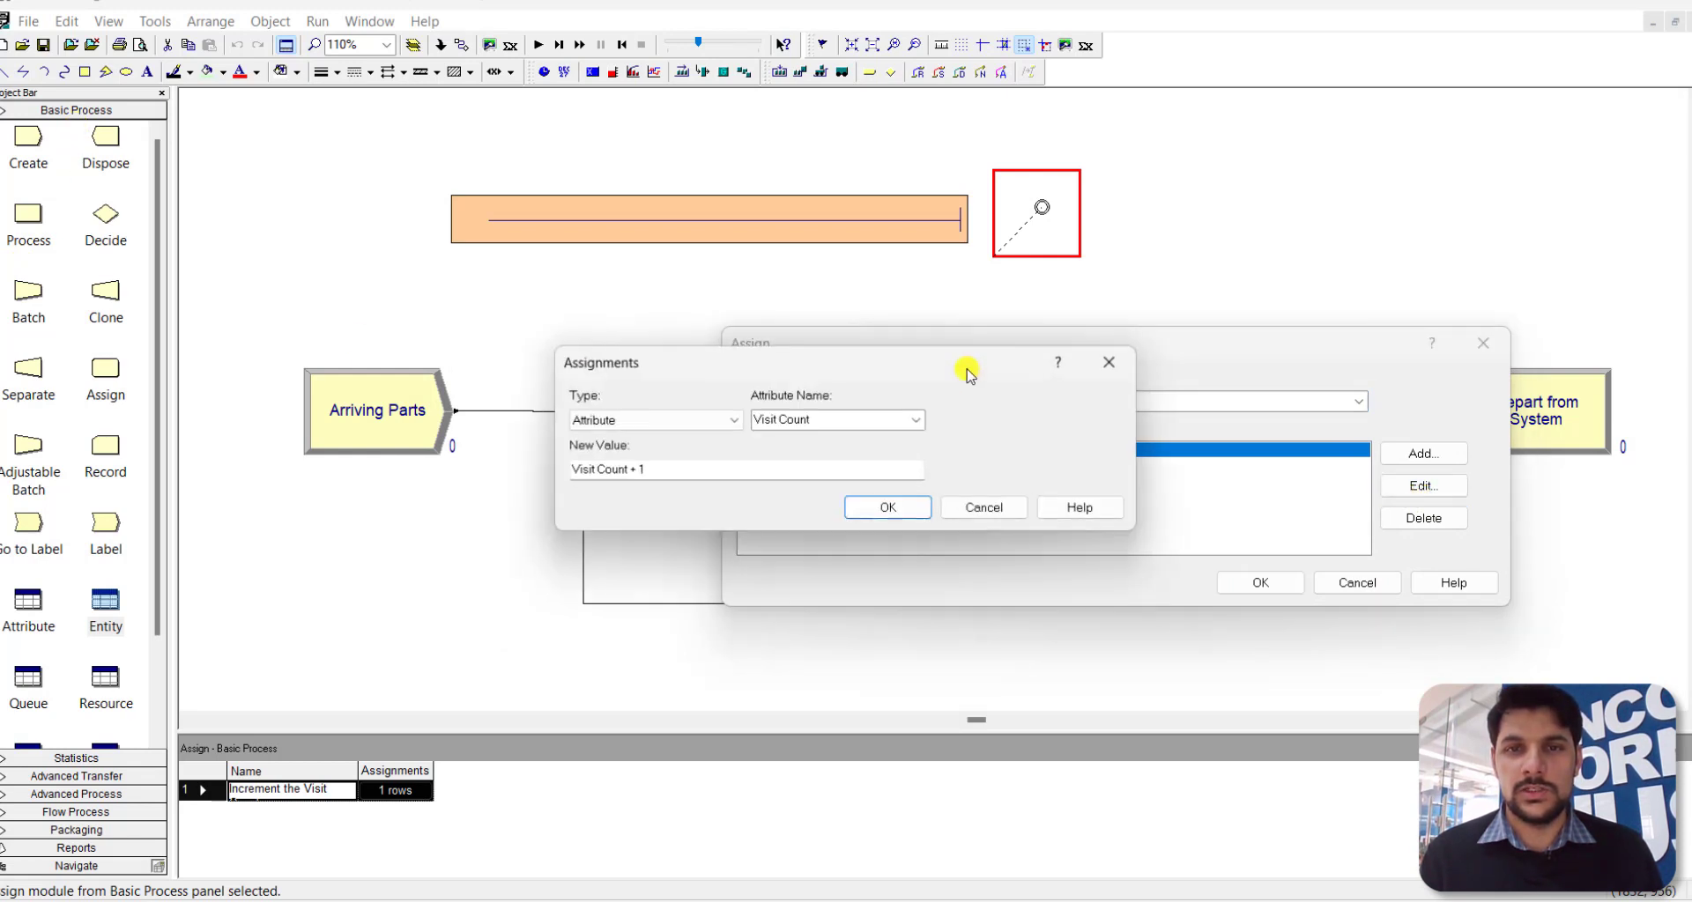
pyautogui.moveTo(880, 367); pyautogui.dragTo(918, 517)
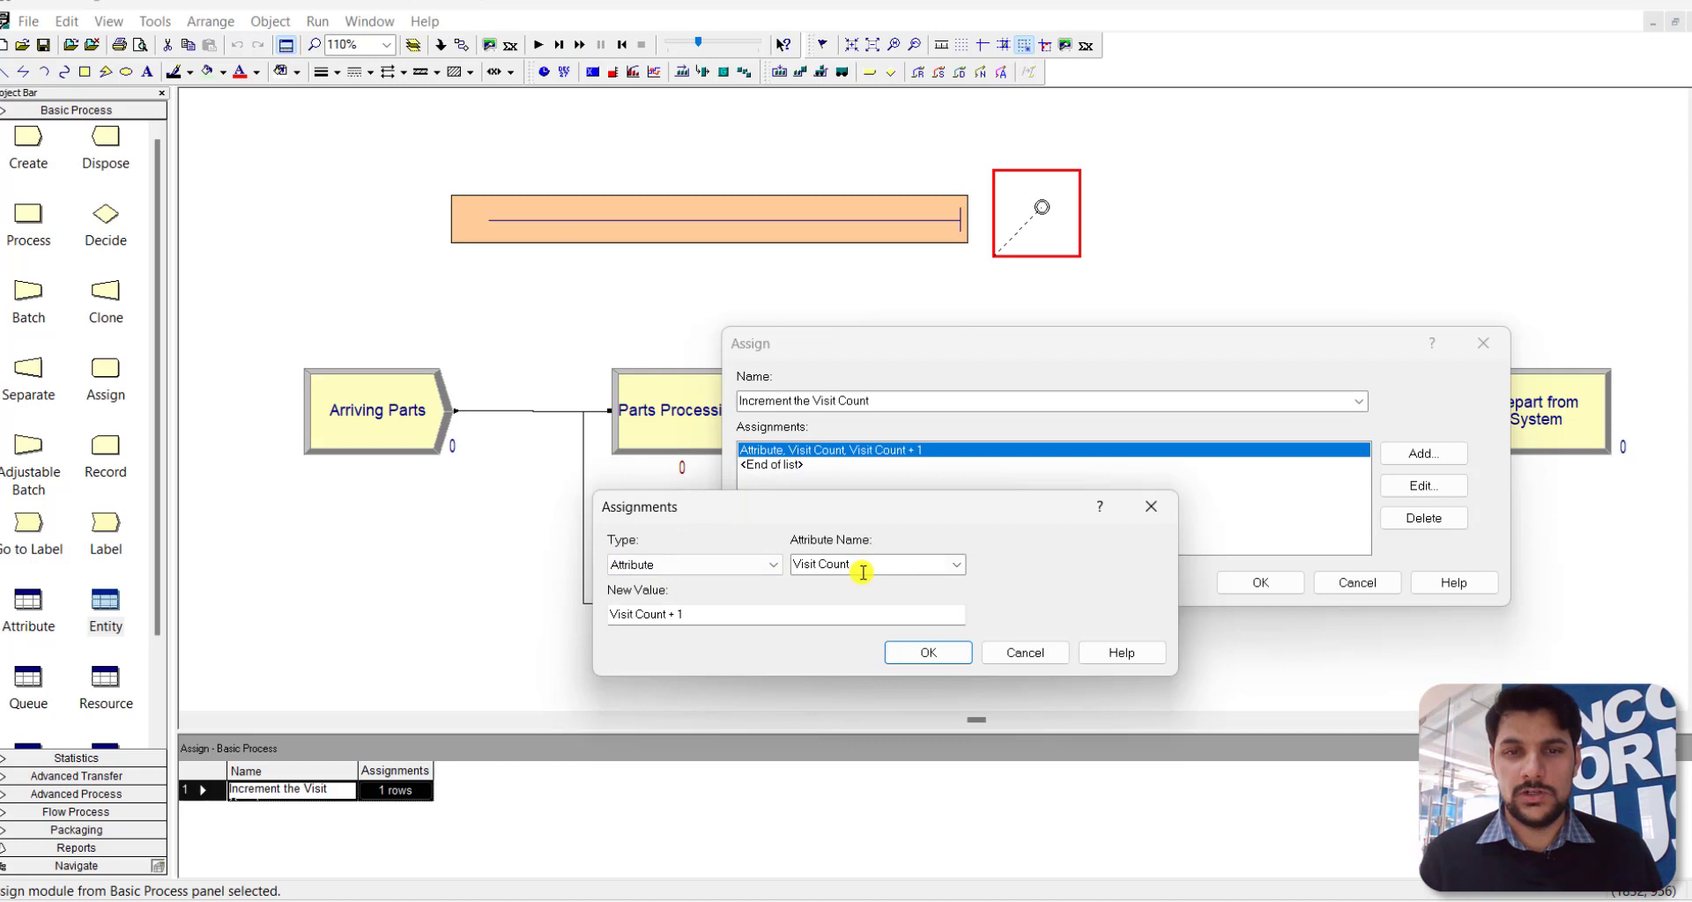
pyautogui.click(735, 619)
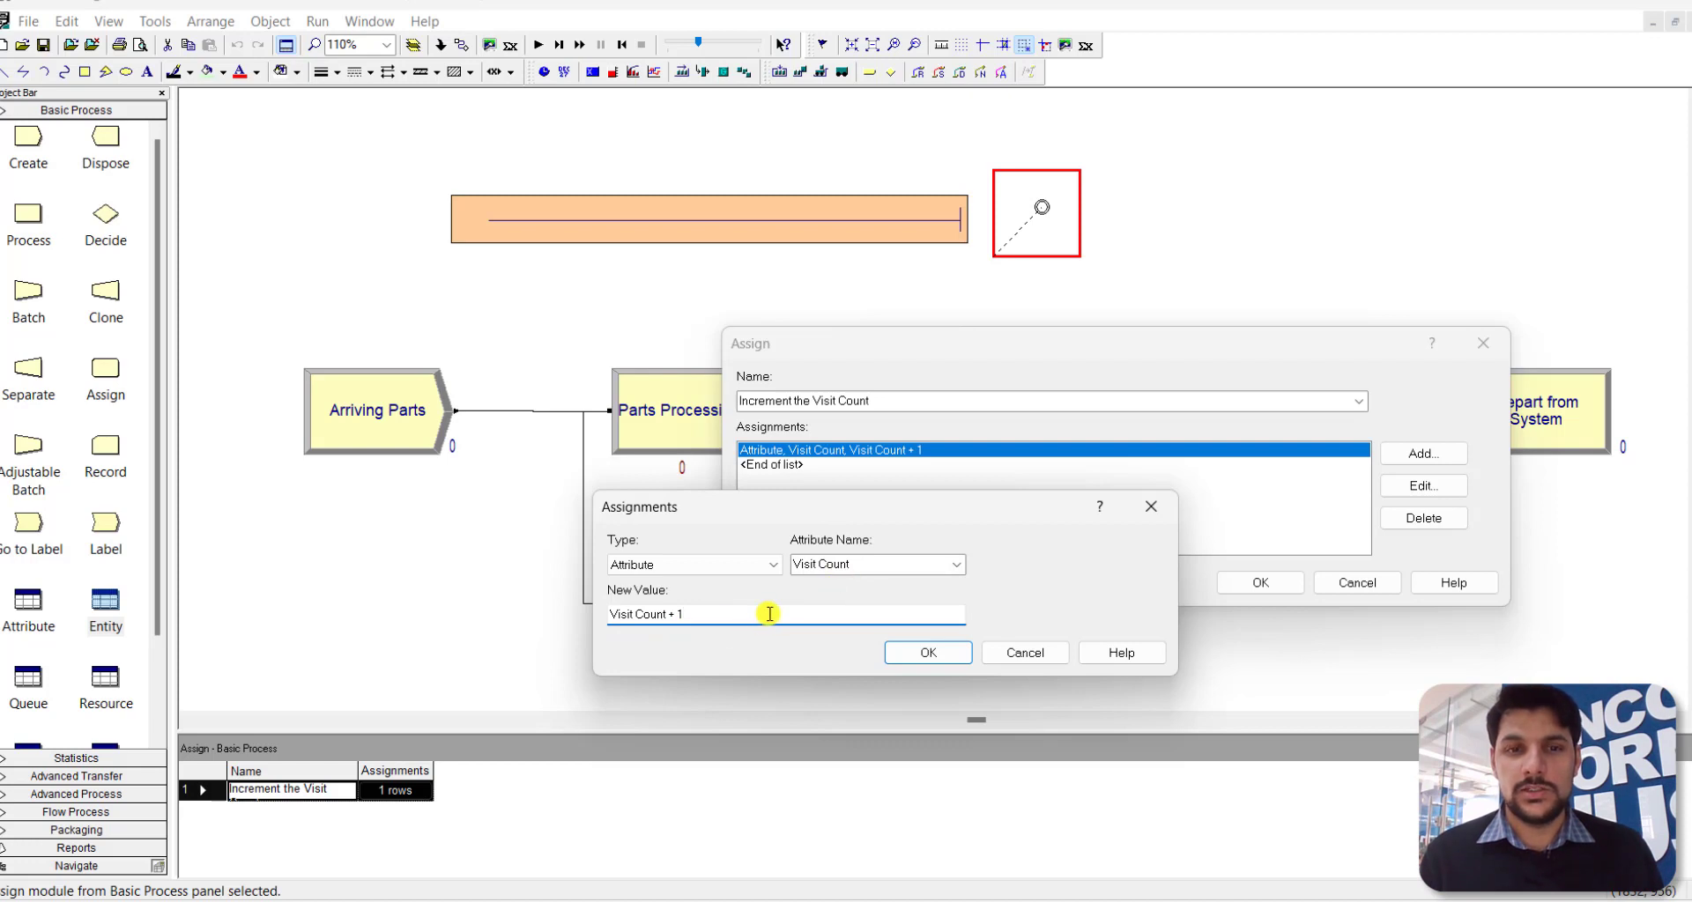
pyautogui.click(934, 657)
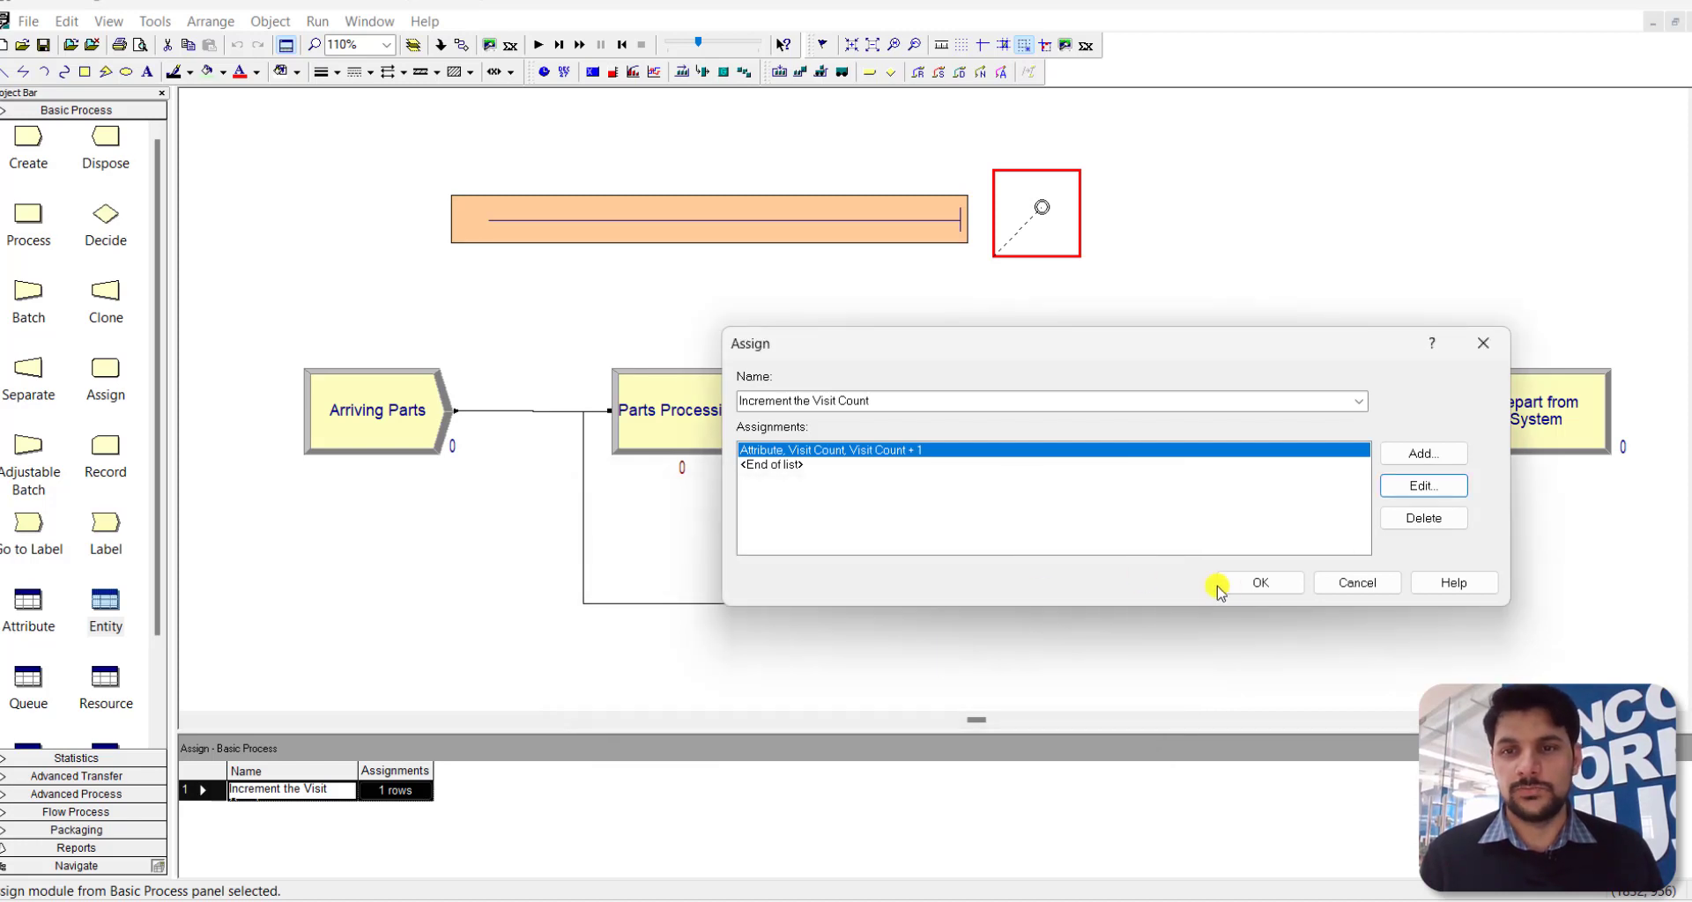
pyautogui.click(1225, 585)
pyautogui.doubleClick(1131, 500)
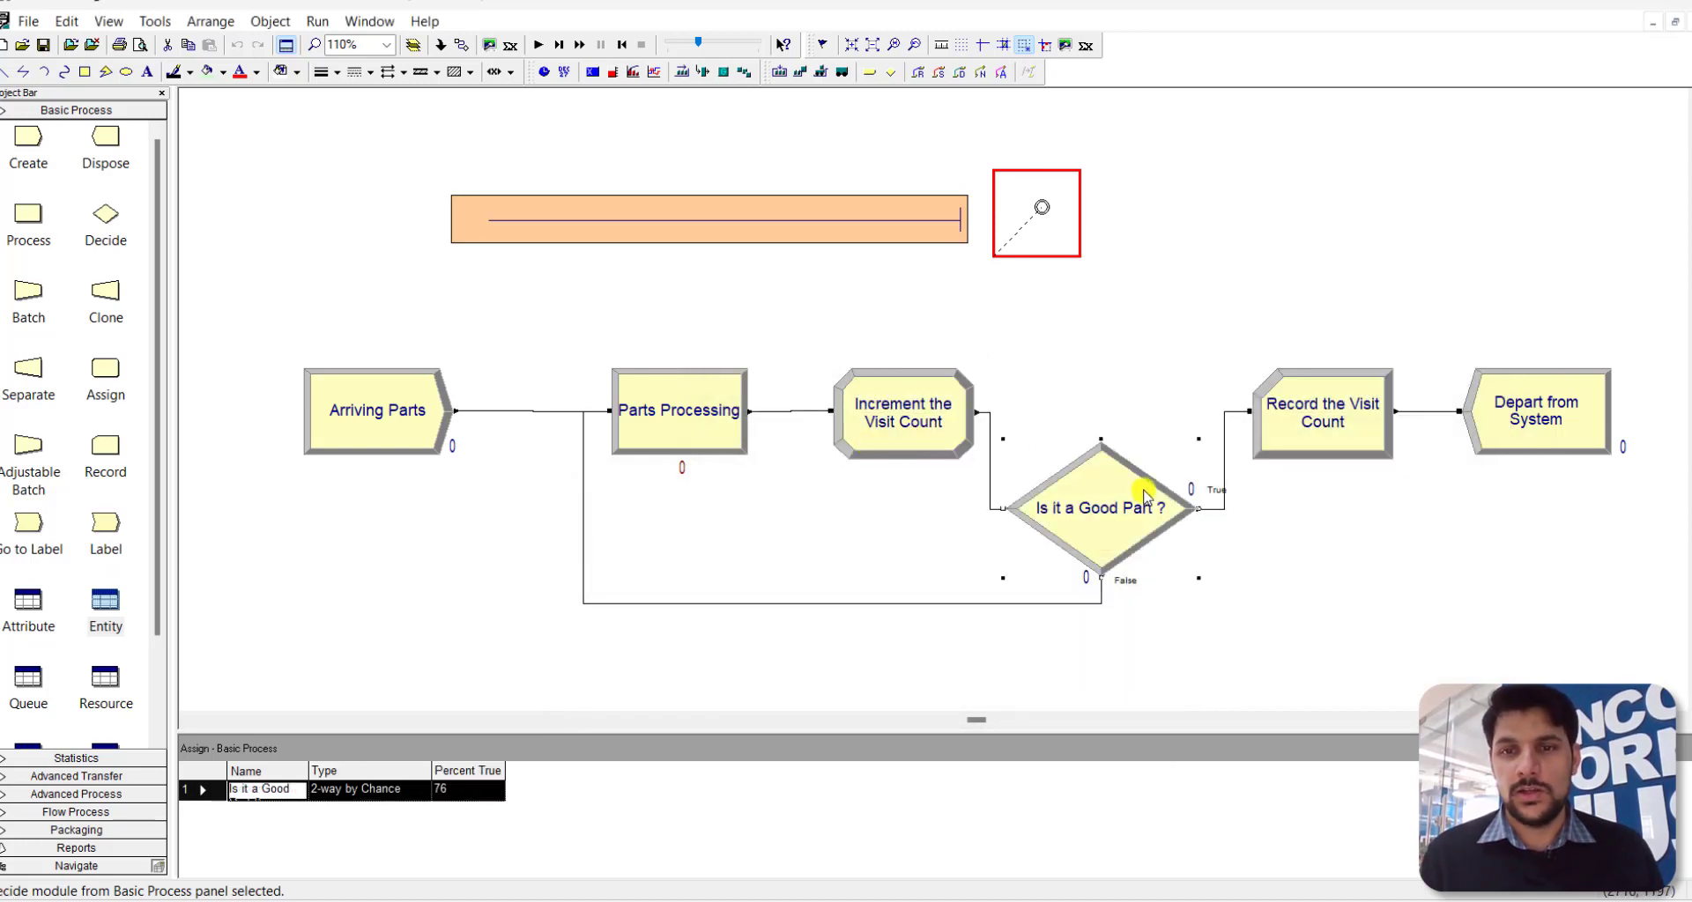
pyautogui.click(819, 375)
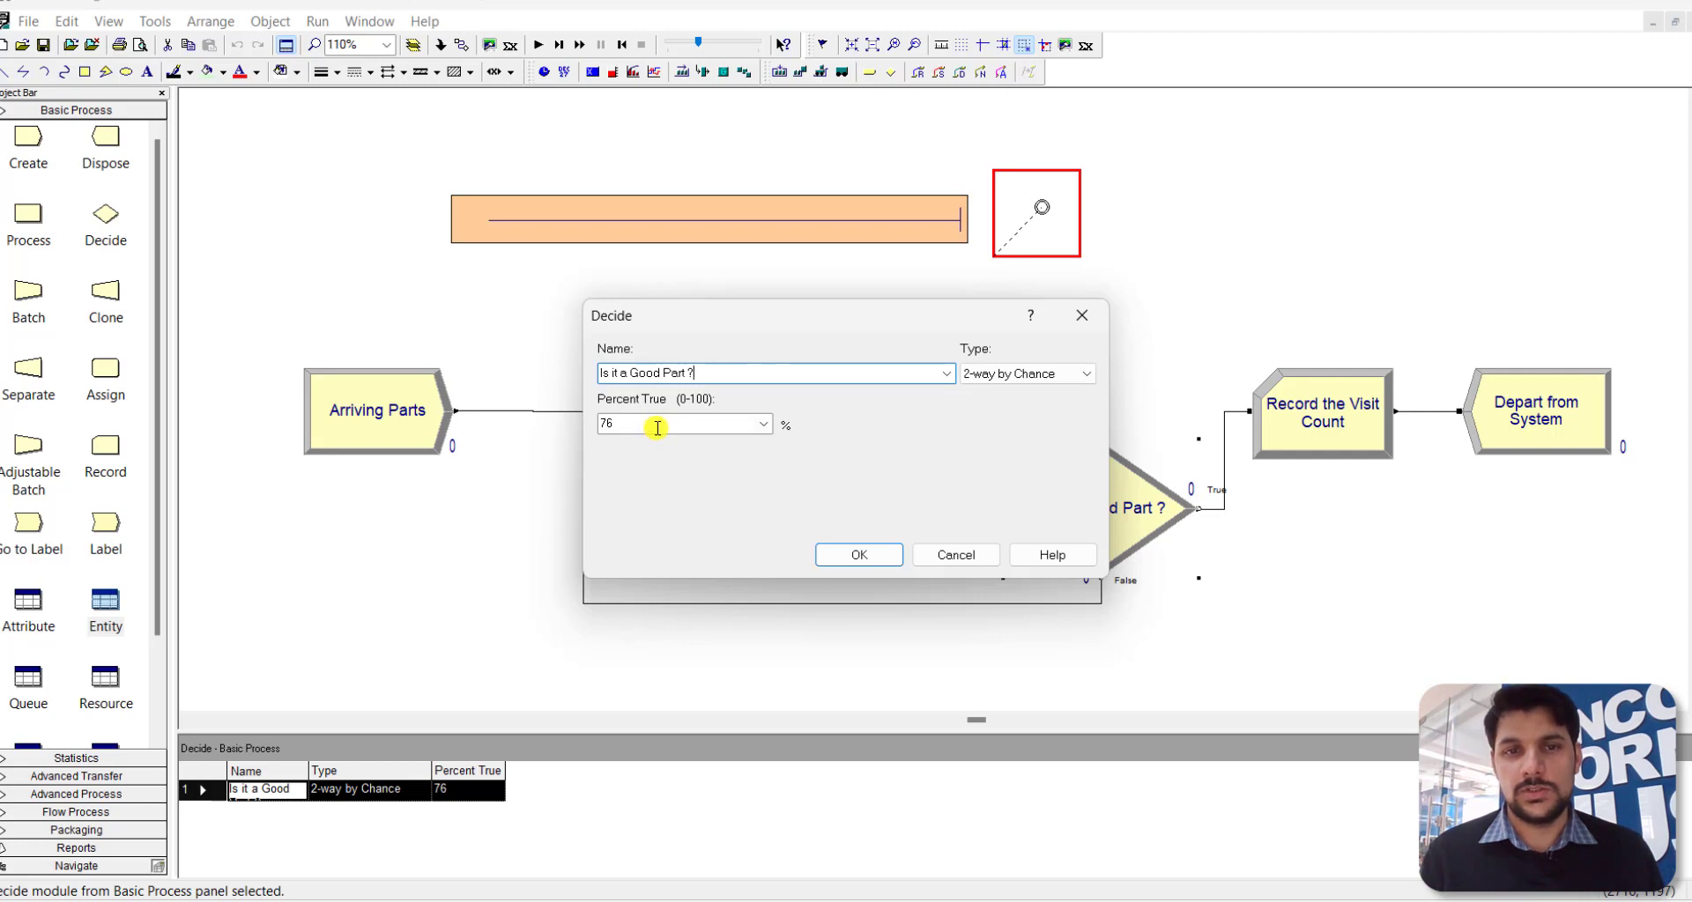
pyautogui.click(860, 555)
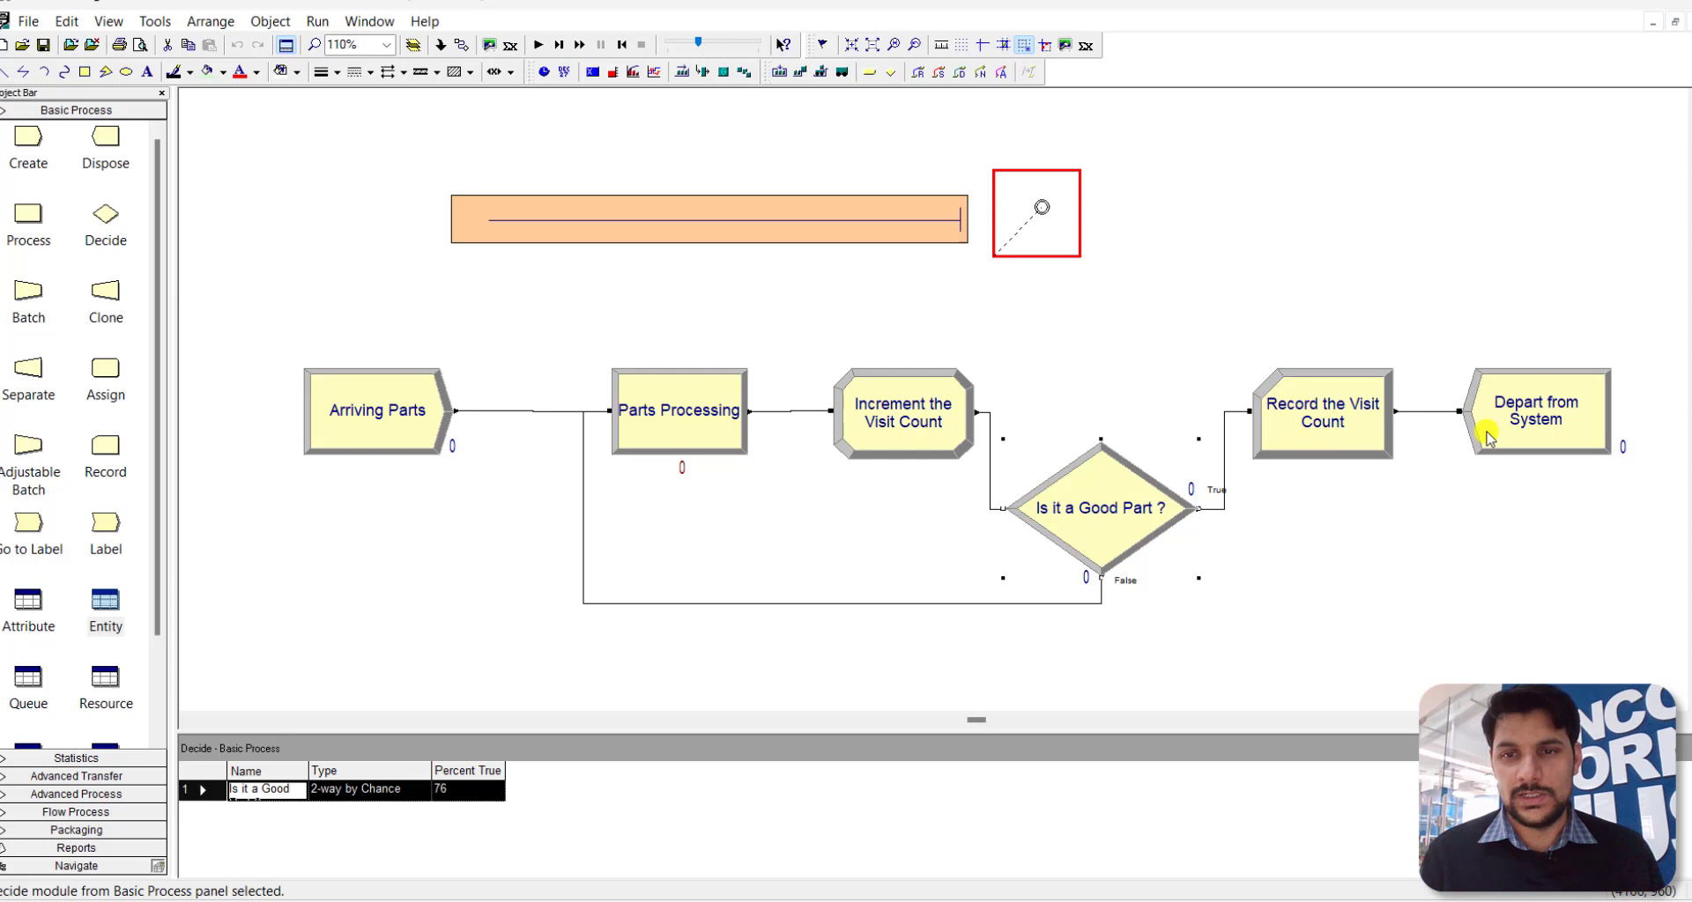
pyautogui.doubleClick(1101, 504)
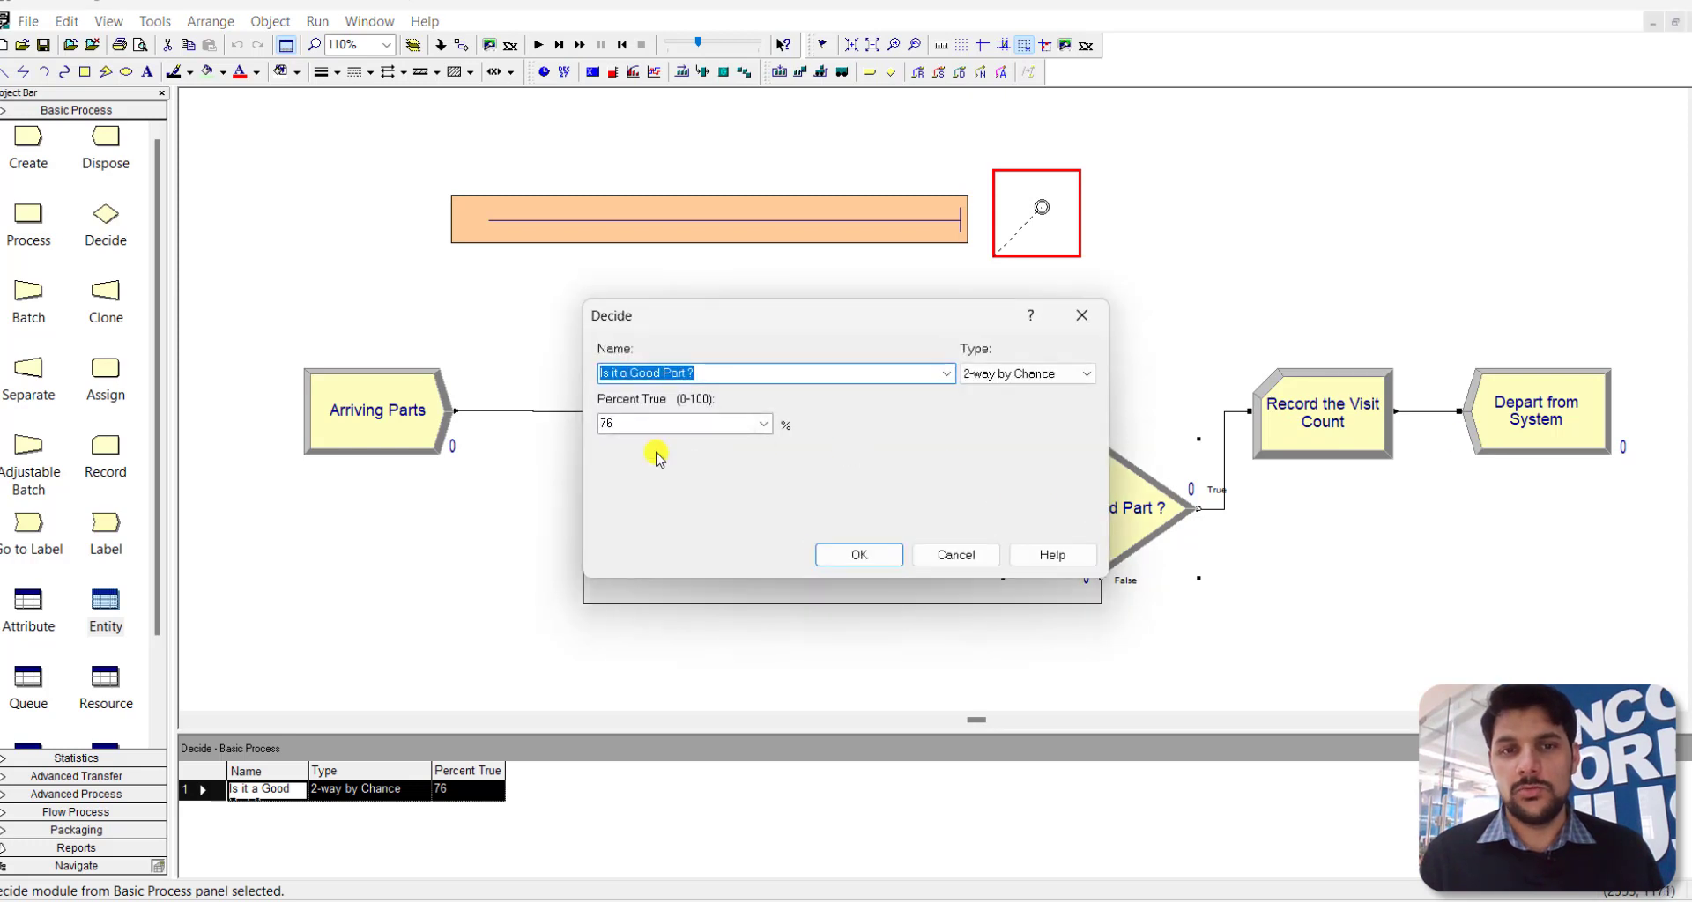
pyautogui.click(857, 555)
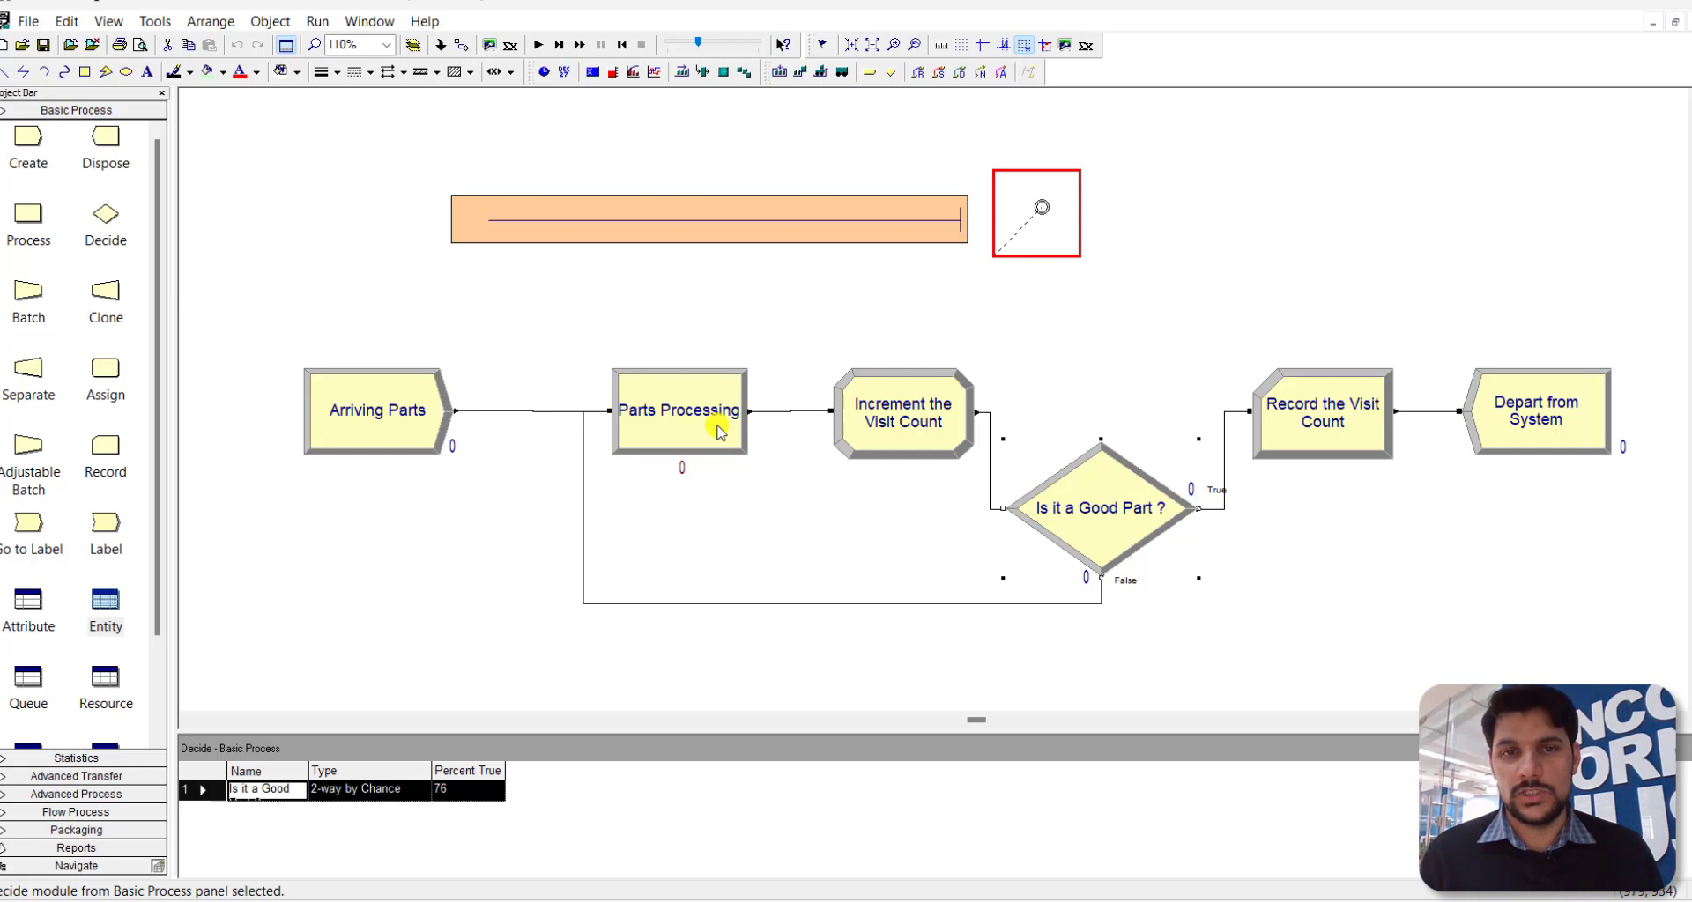
# Make the Record the Visit Count module tally the Visit Count expression as Record Visit Count
pyautogui.doubleClick(1357, 433)
pyautogui.click(763, 362)
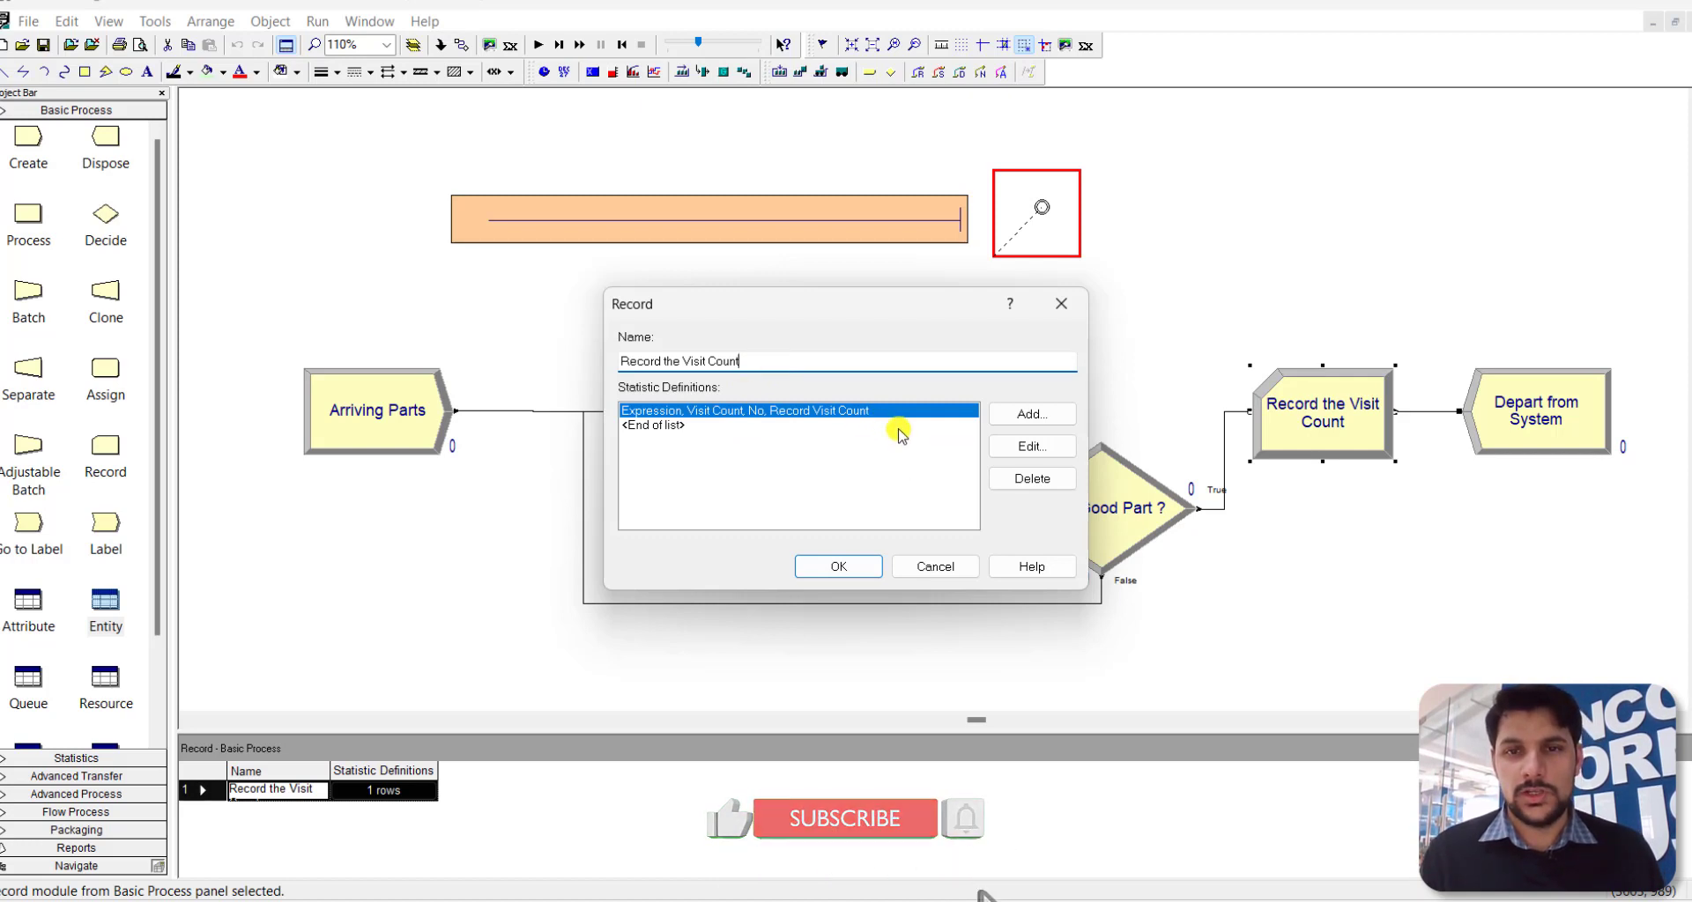
pyautogui.click(1029, 447)
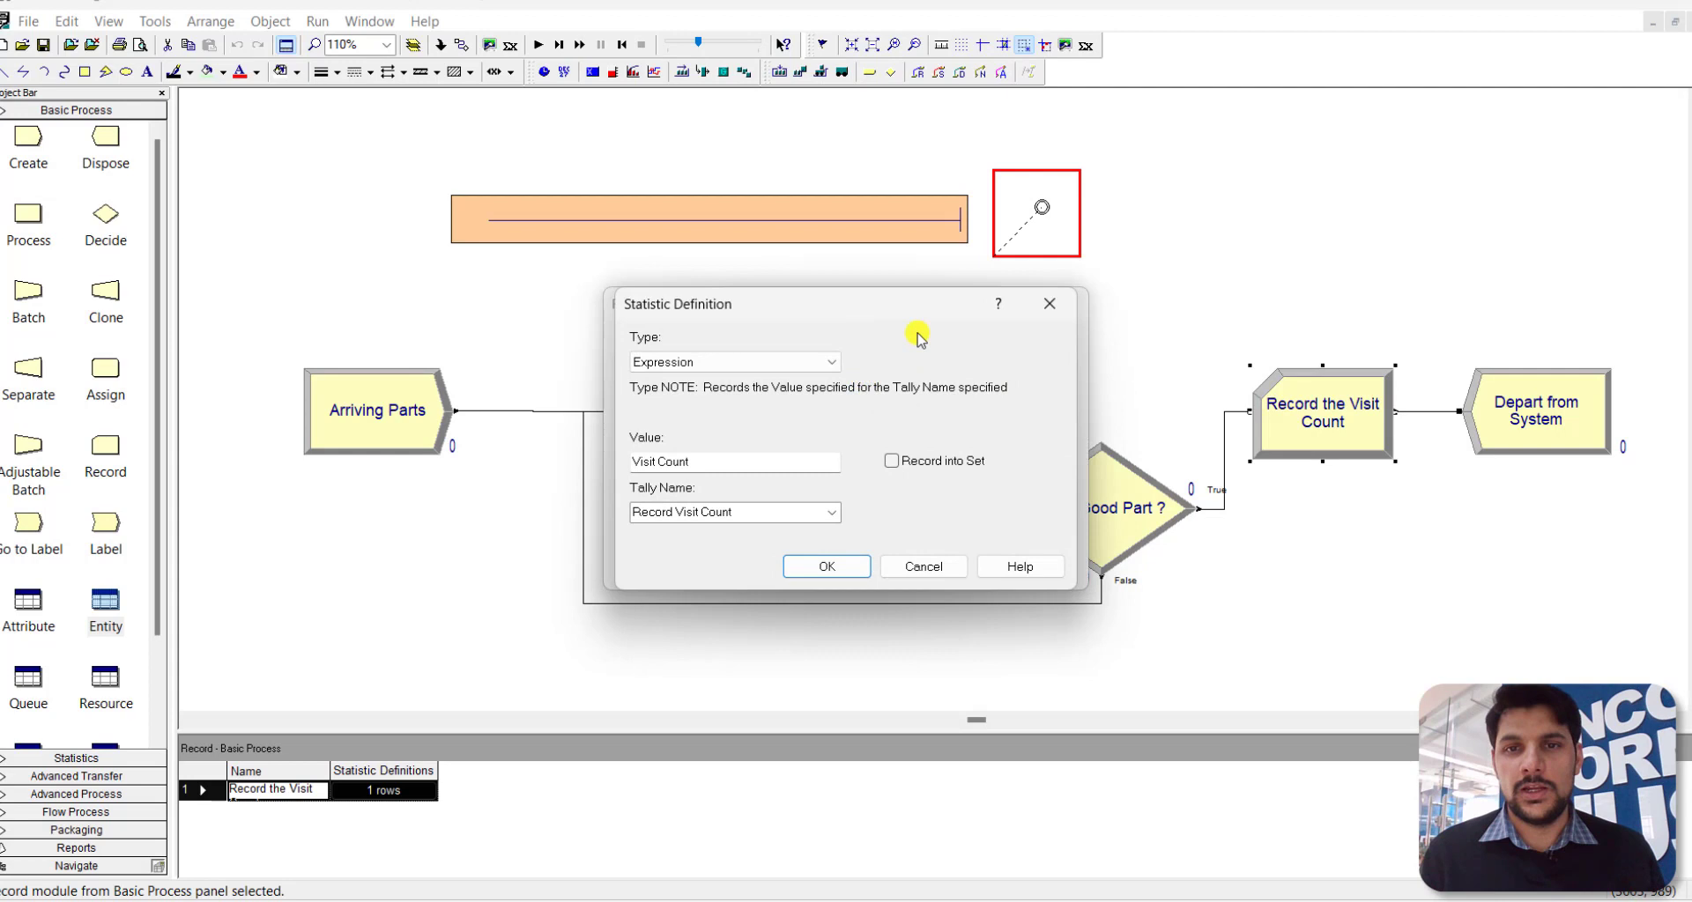
pyautogui.moveTo(917, 310); pyautogui.dragTo(1252, 392)
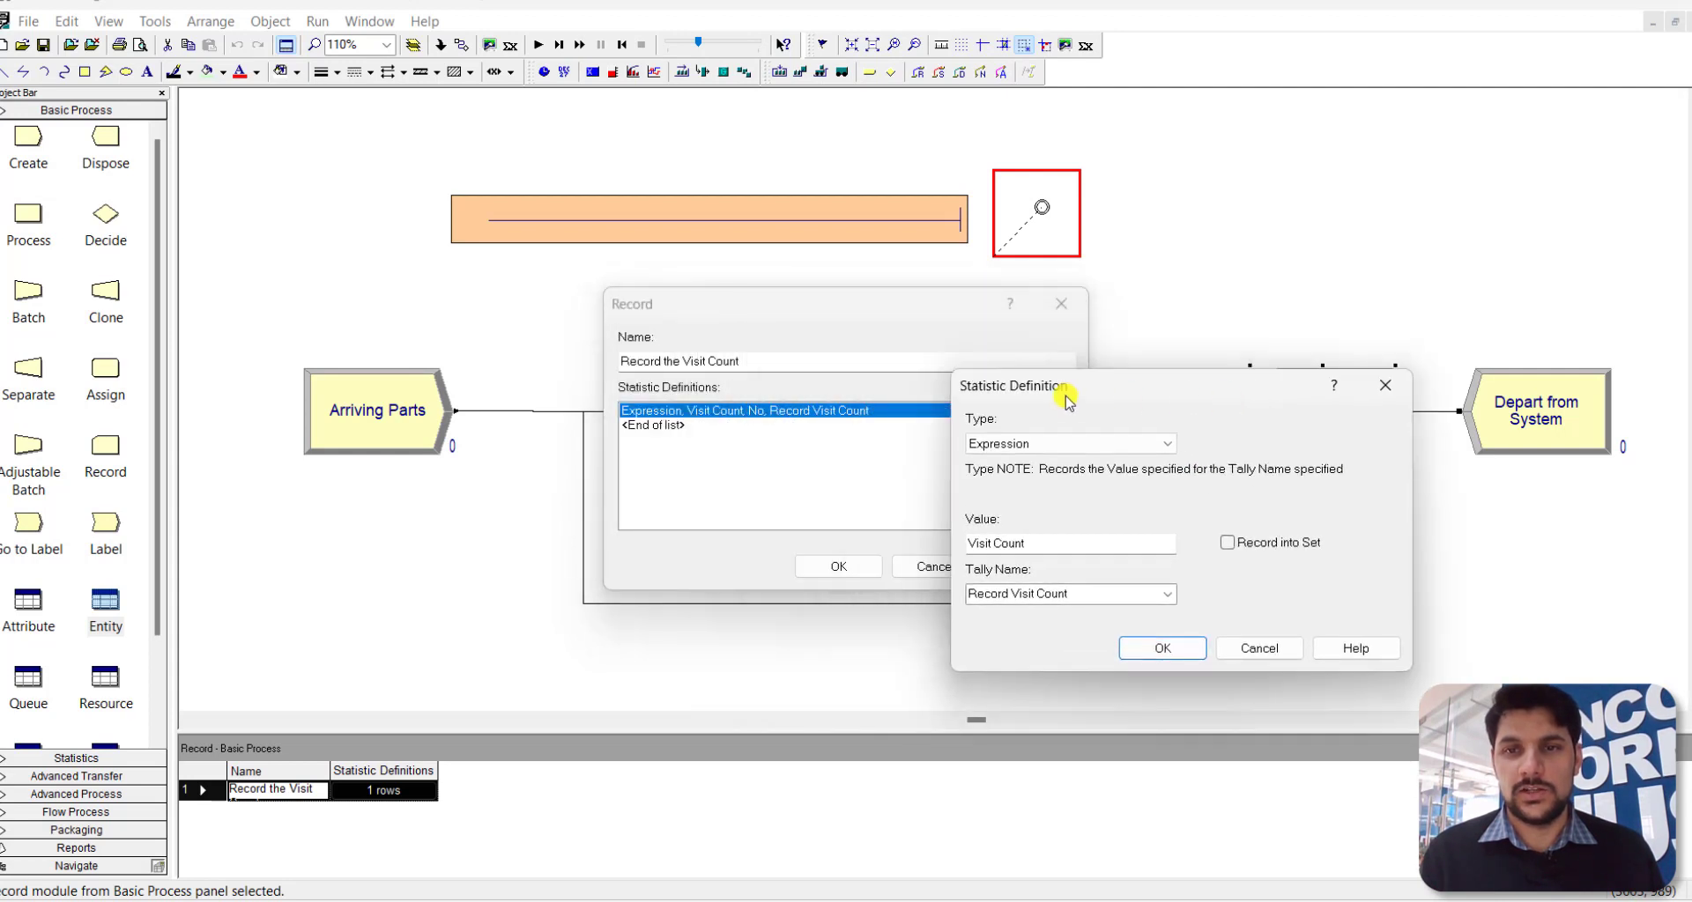
pyautogui.click(991, 443)
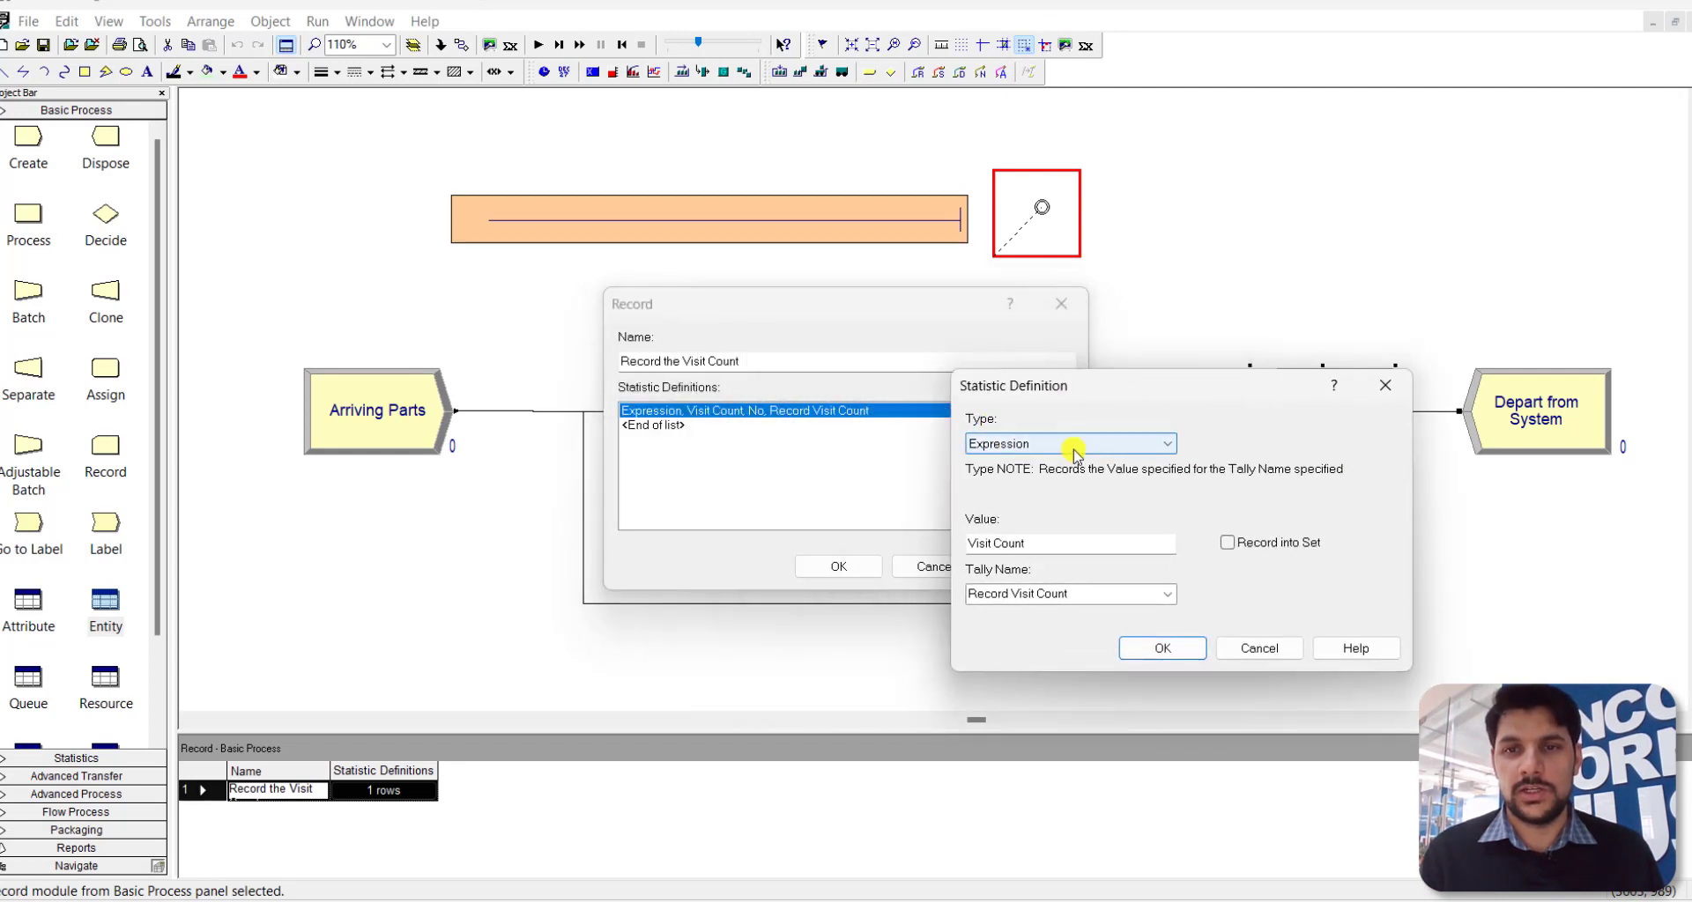
pyautogui.click(1032, 543)
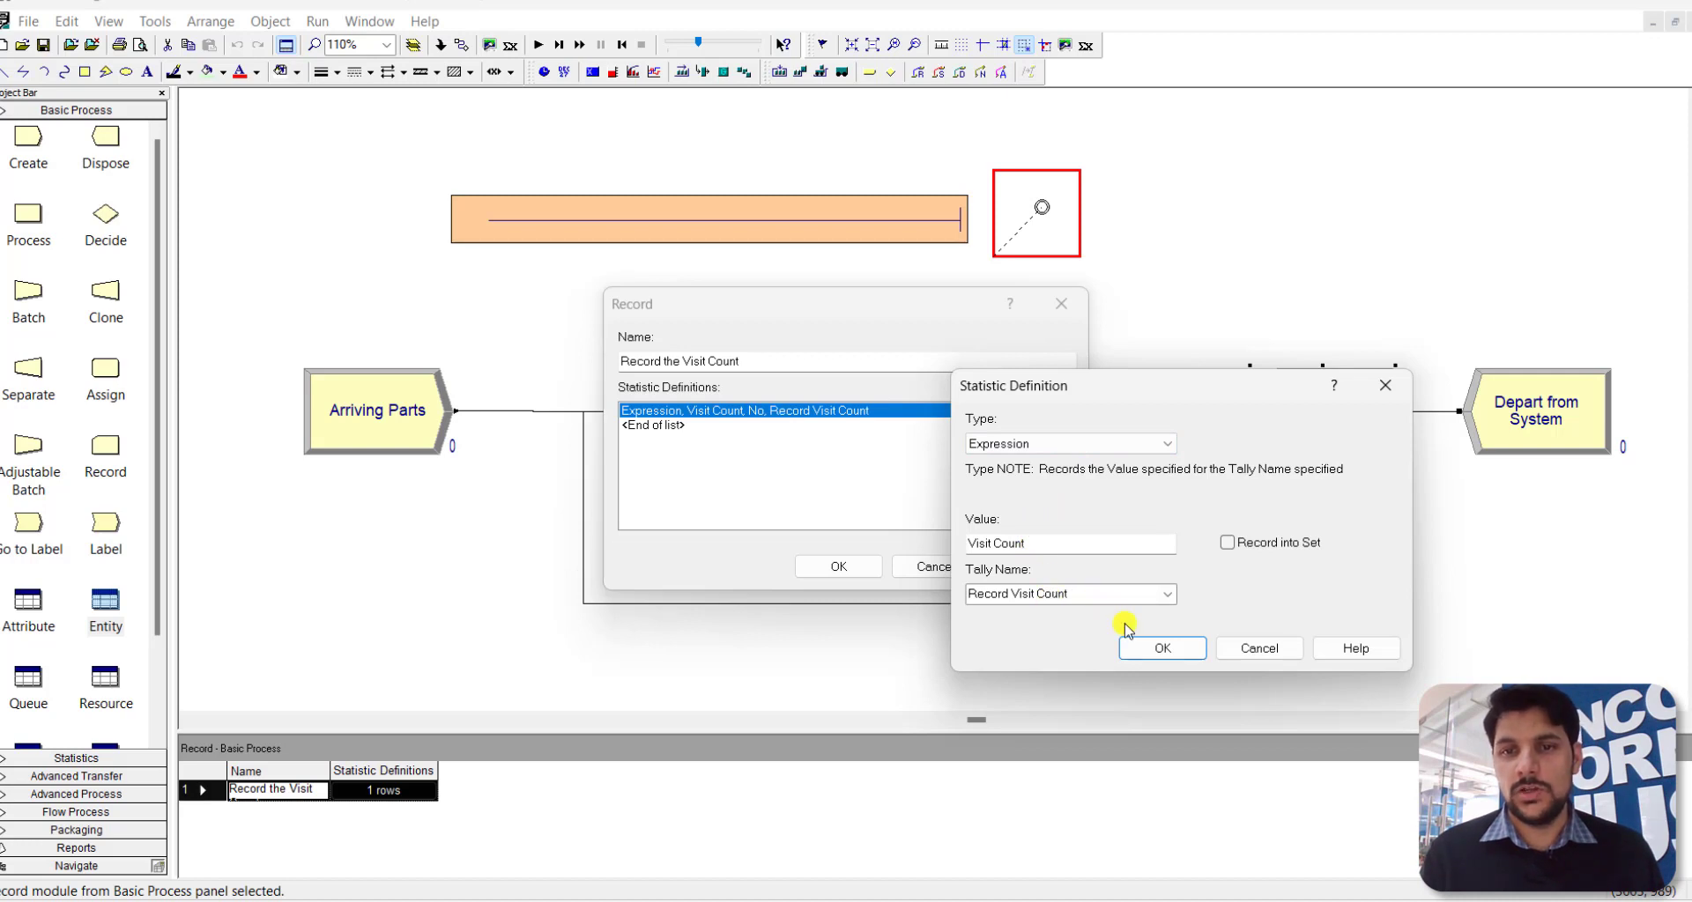
pyautogui.click(1145, 648)
pyautogui.click(860, 569)
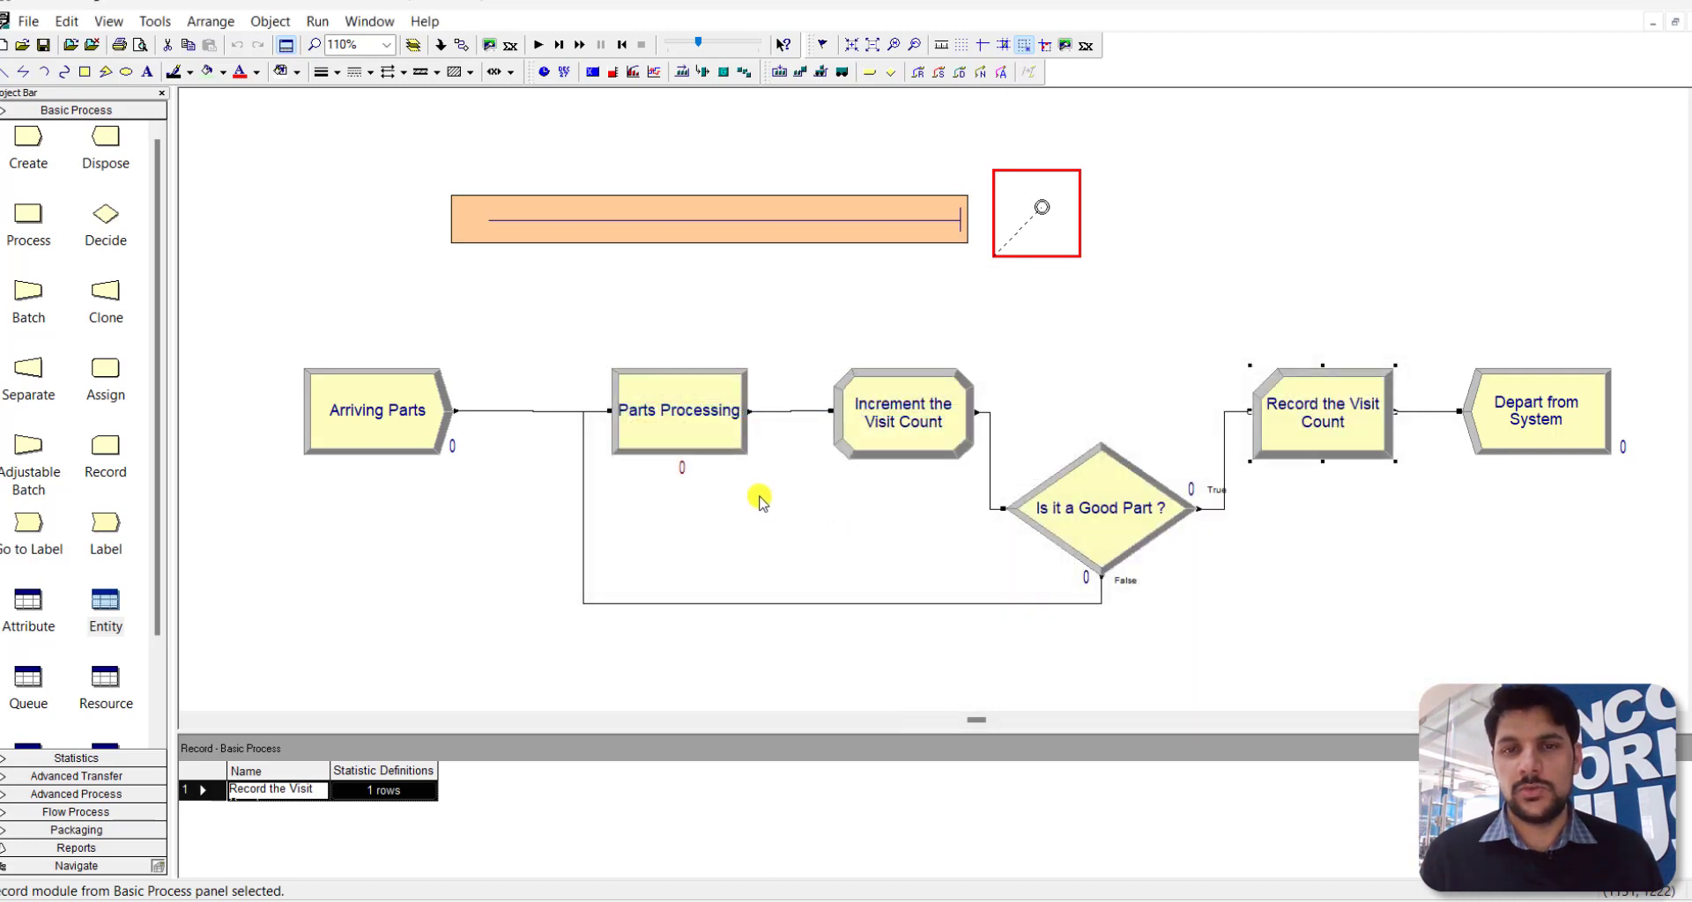
# Review the Increment the Visit Count and Depart from System module settings
pyautogui.doubleClick(868, 447)
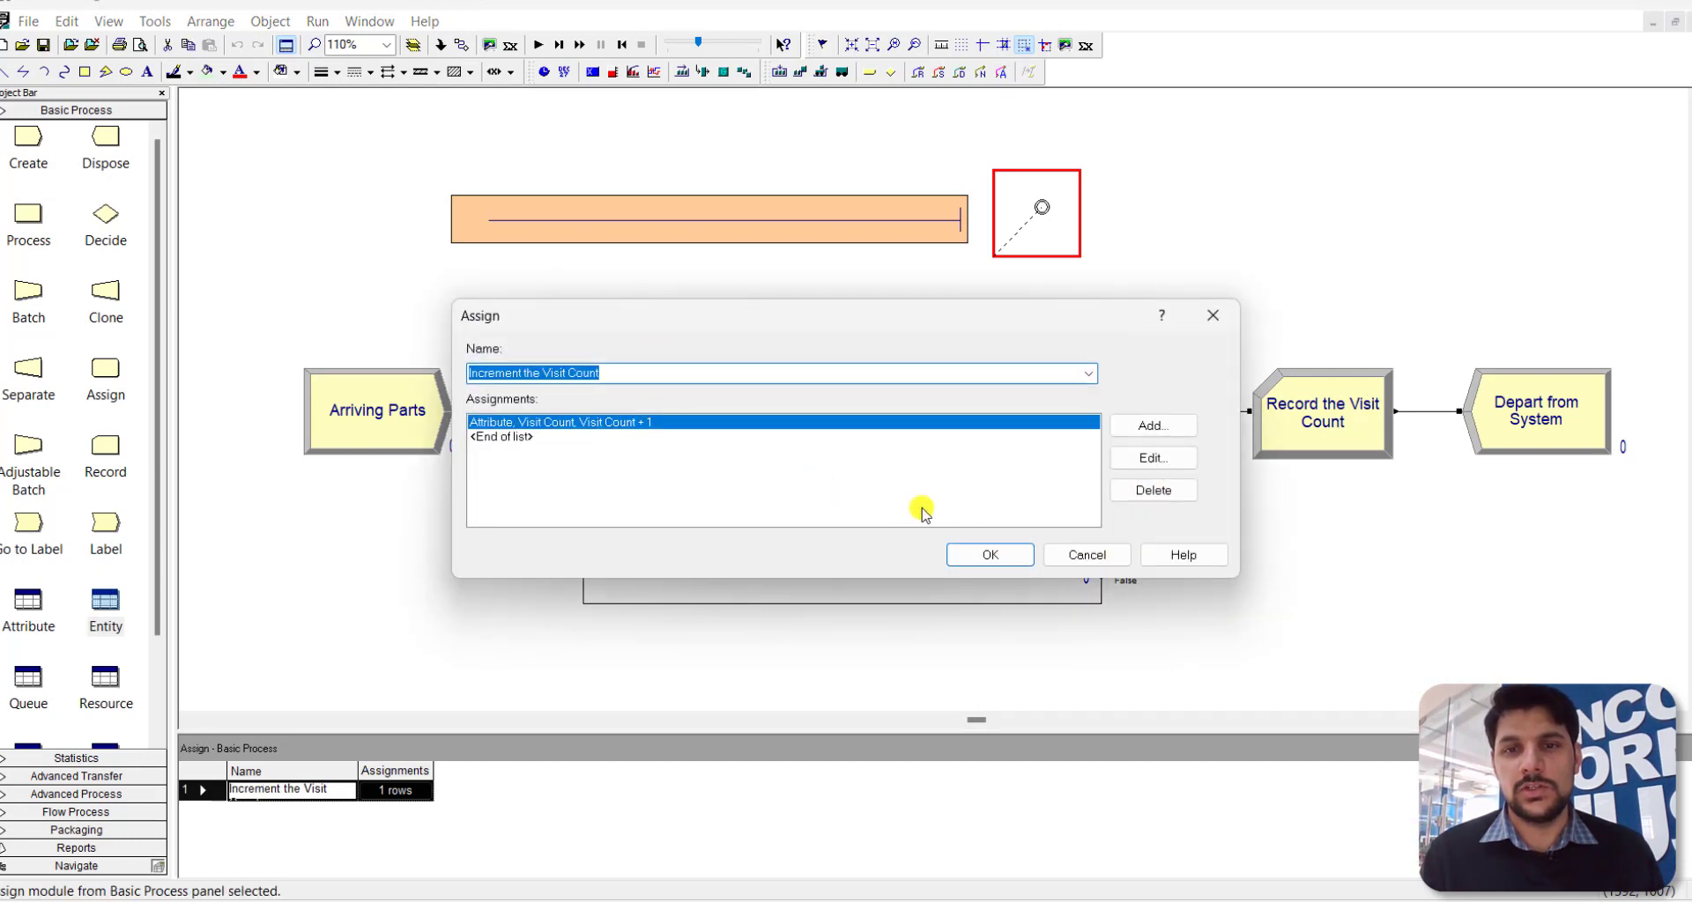
pyautogui.click(986, 555)
pyautogui.doubleClick(1546, 436)
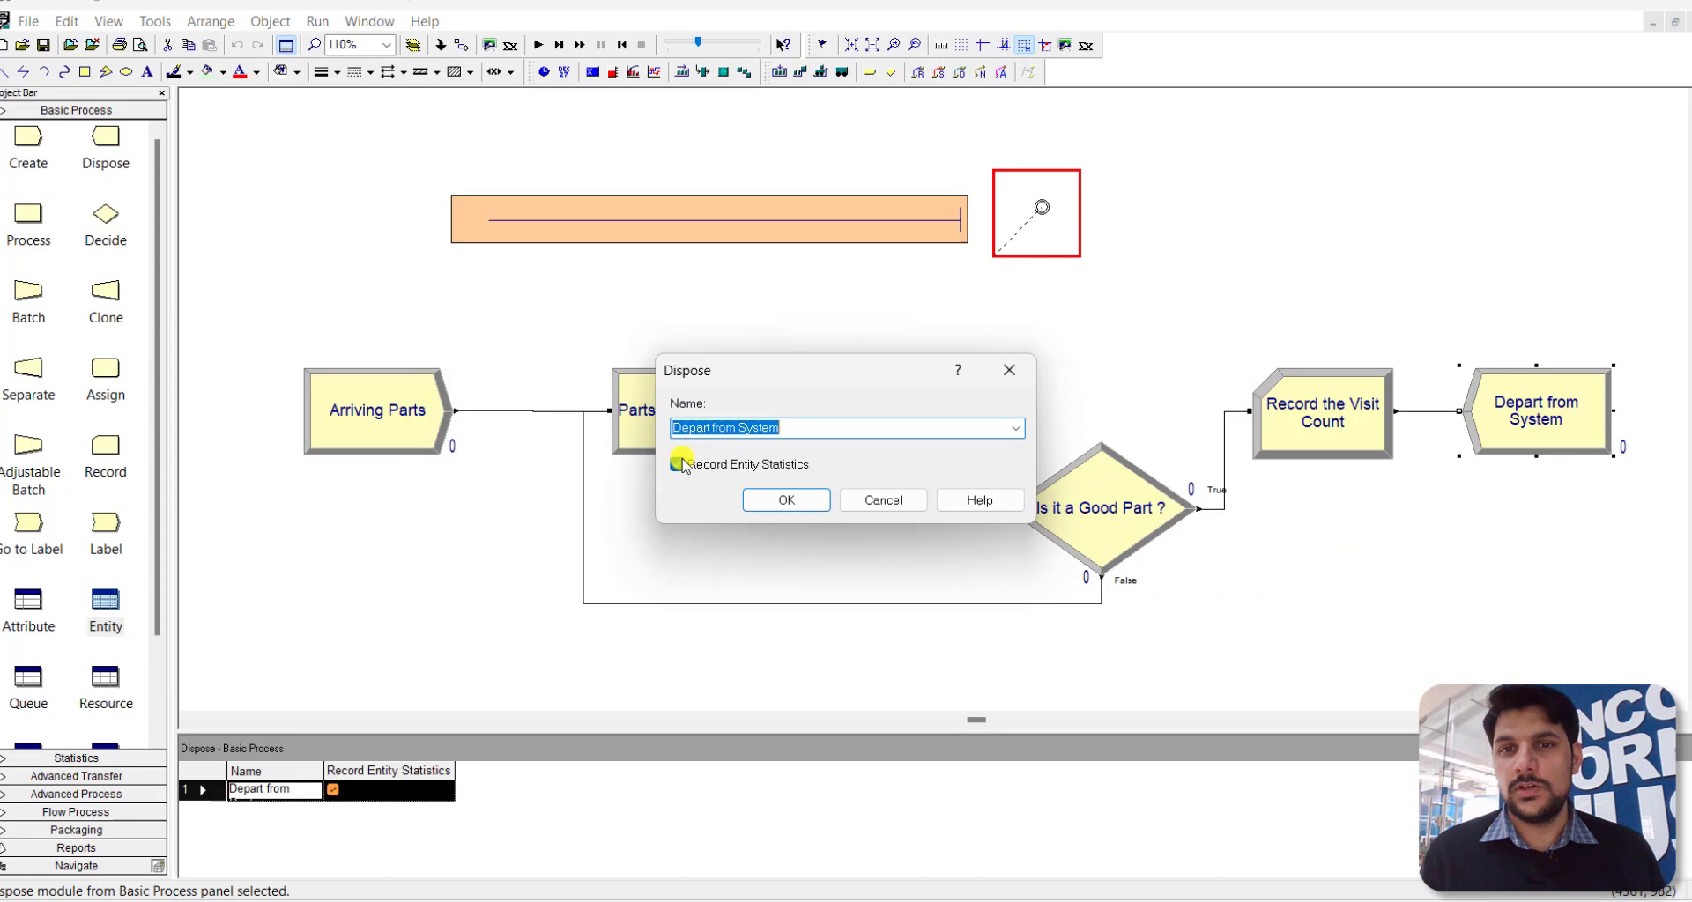
pyautogui.click(831, 433)
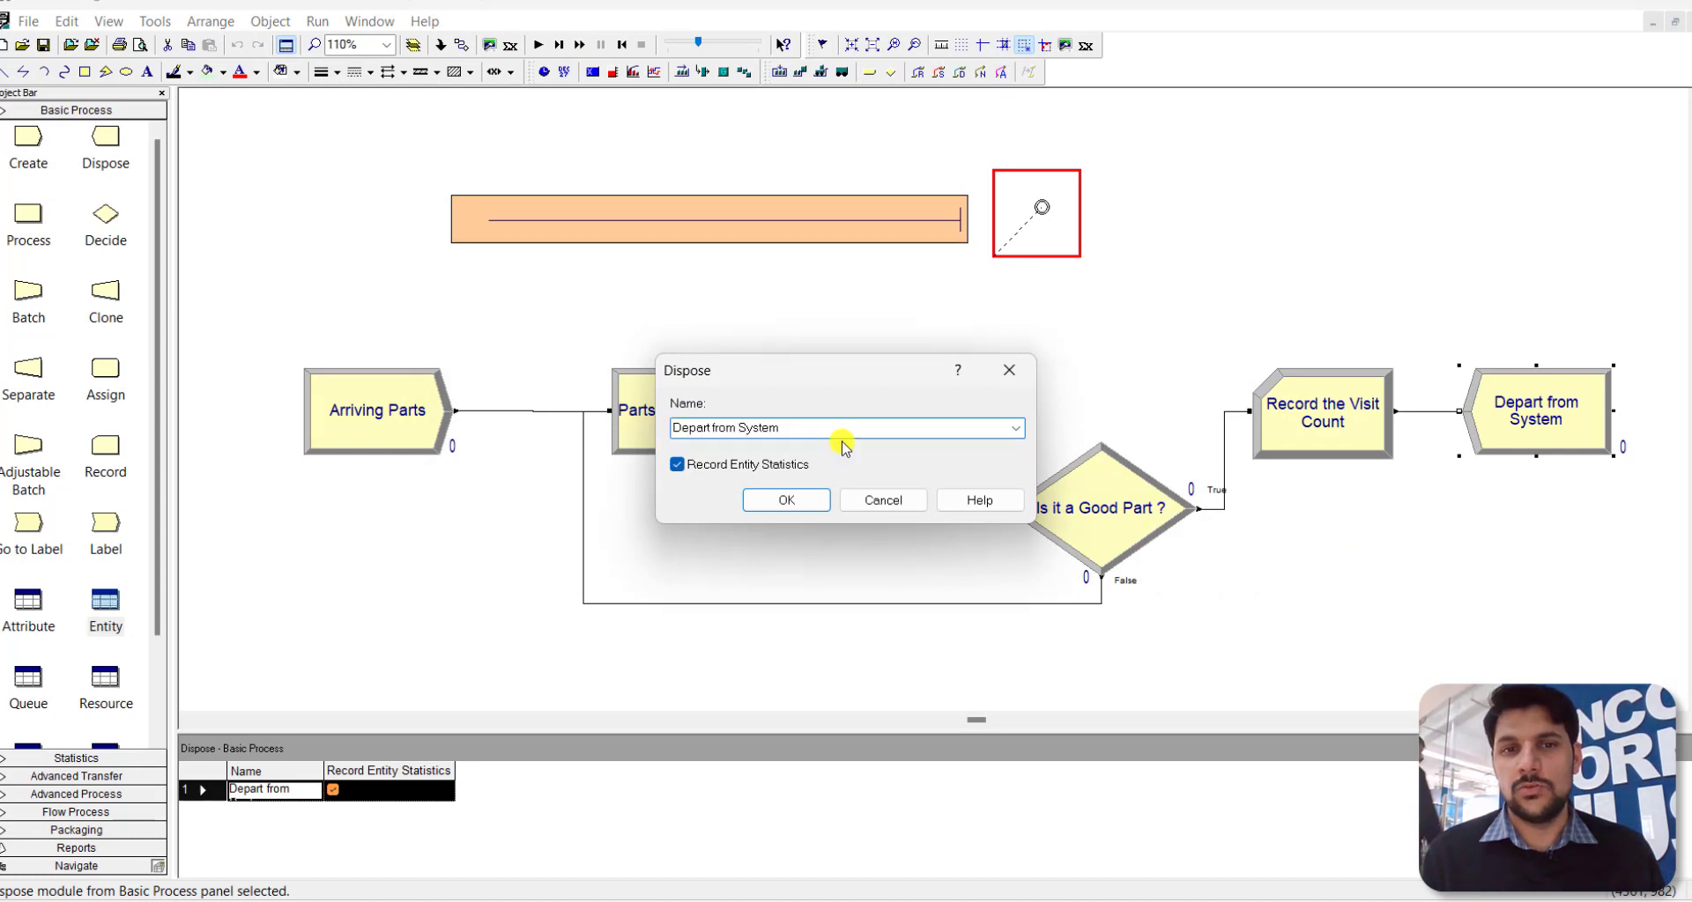
pyautogui.click(787, 501)
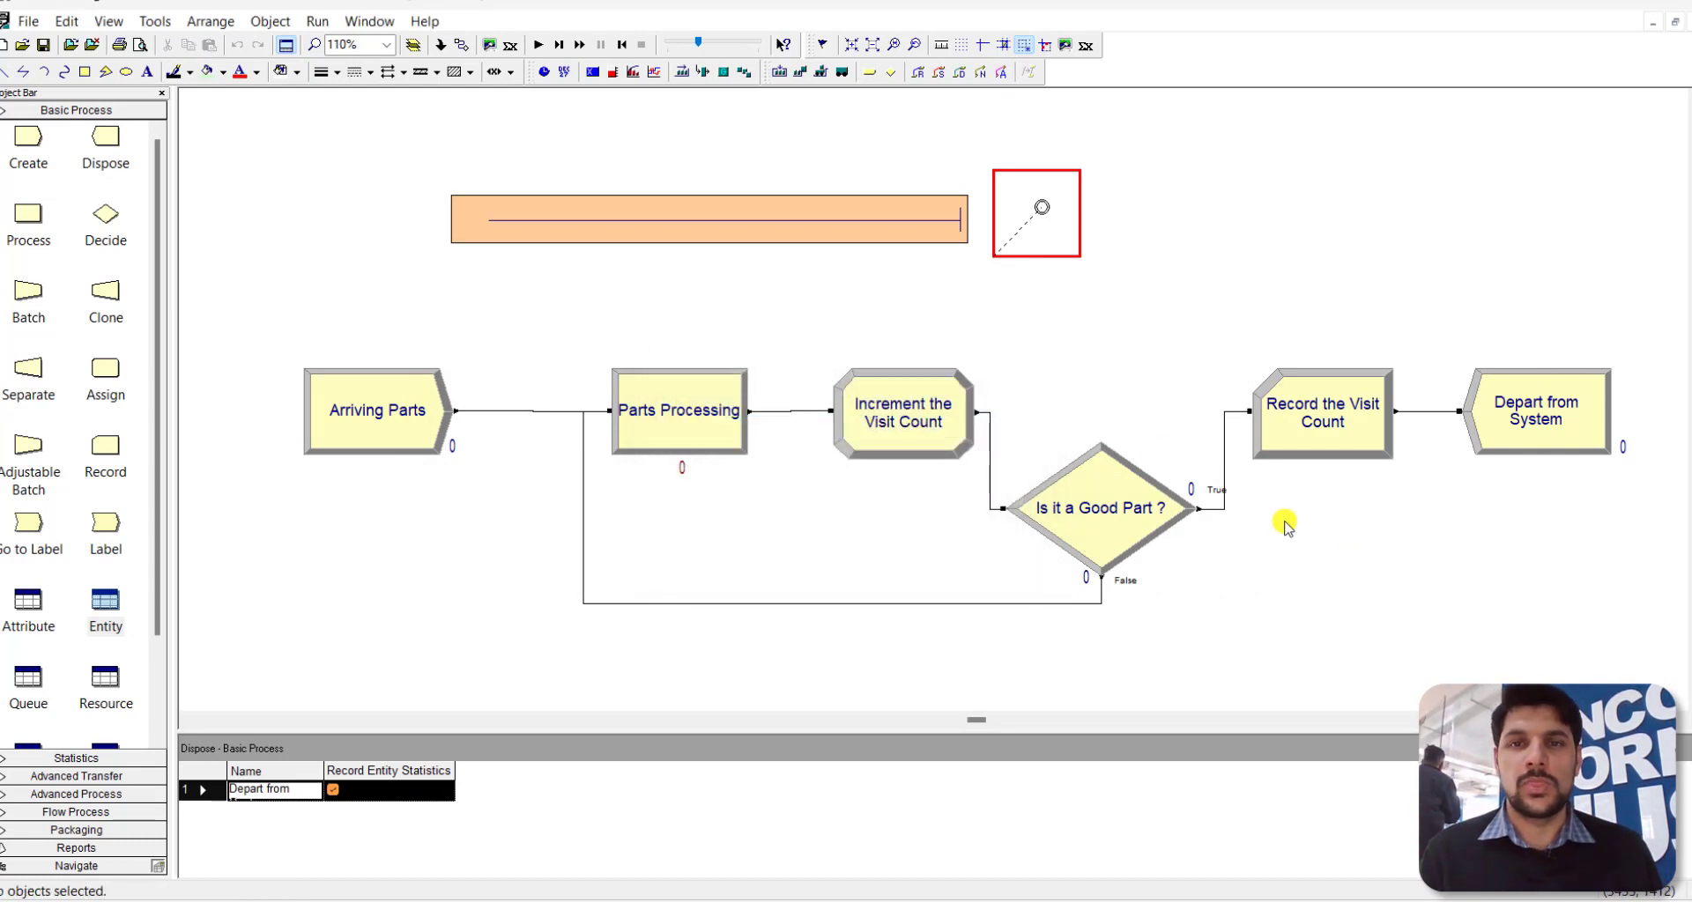
# Set Run Setup to 1 replication of 60000 minutes with minutes as base unit
pyautogui.scroll(-1, 978, 232)
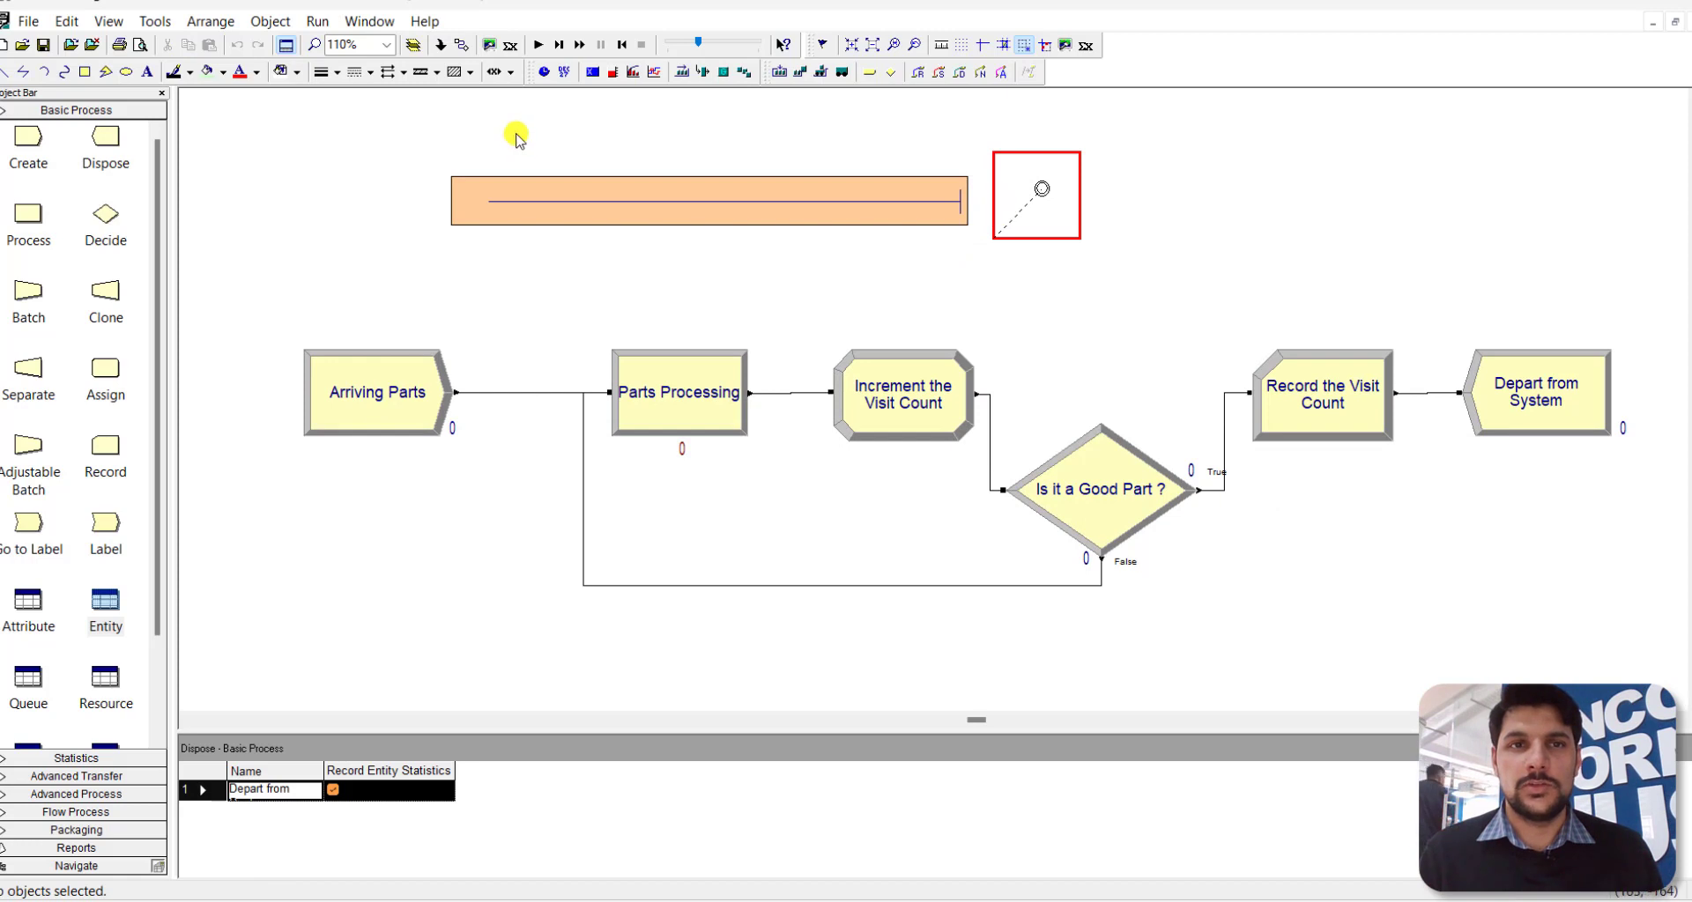
pyautogui.click(315, 23)
pyautogui.click(345, 44)
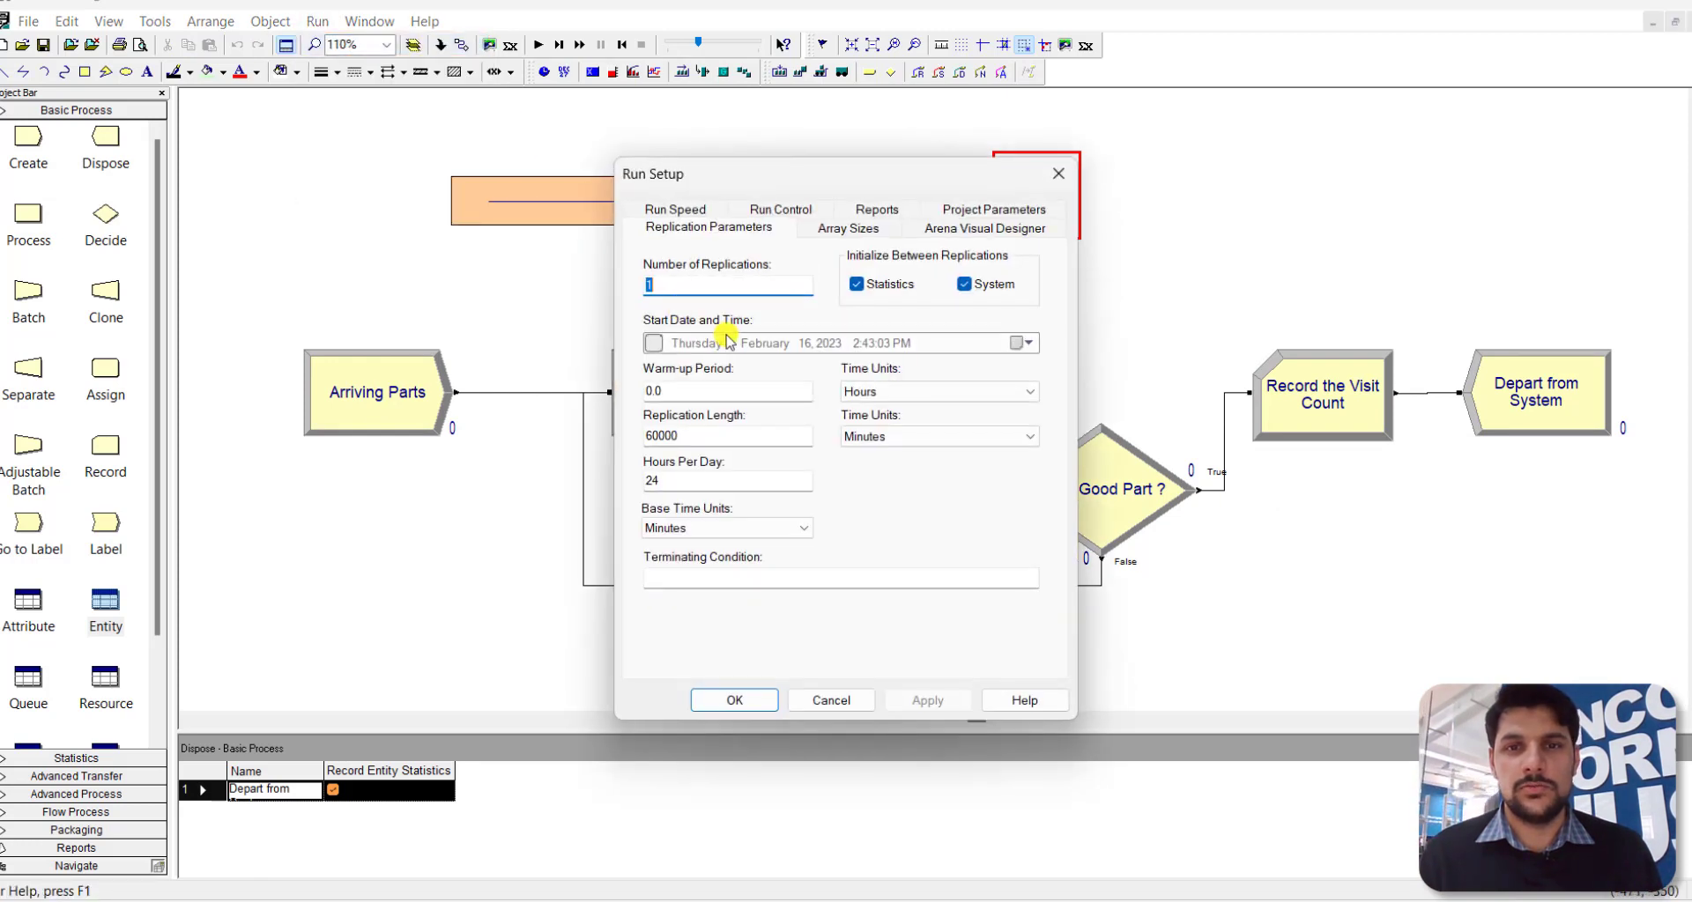
pyautogui.click(693, 437)
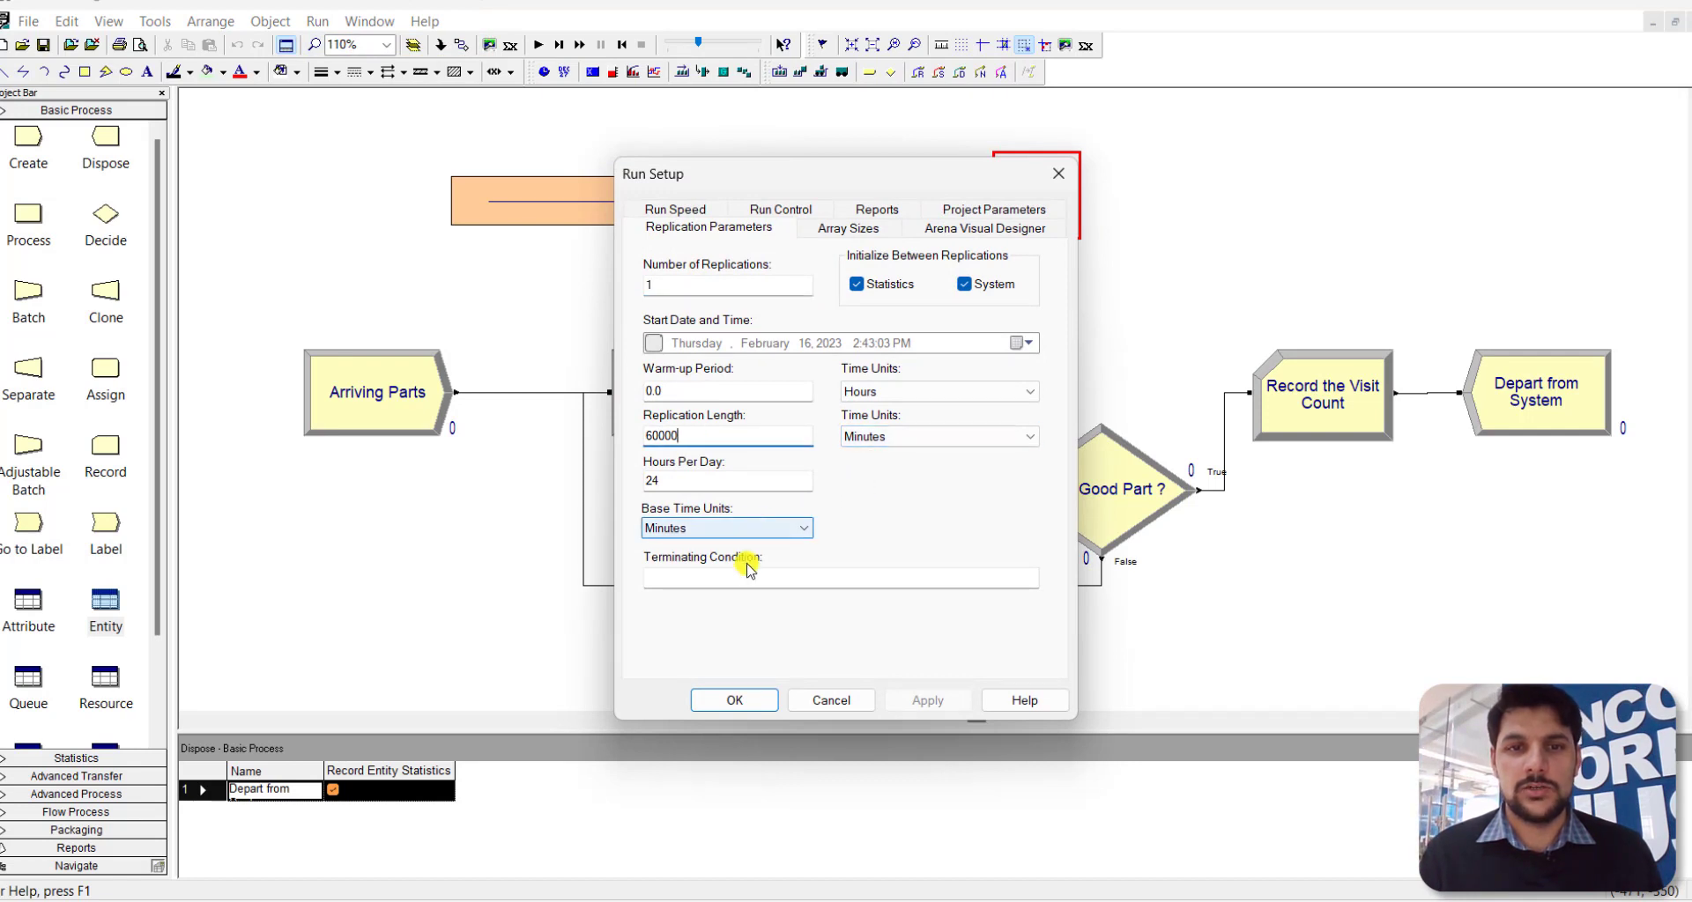
pyautogui.click(735, 700)
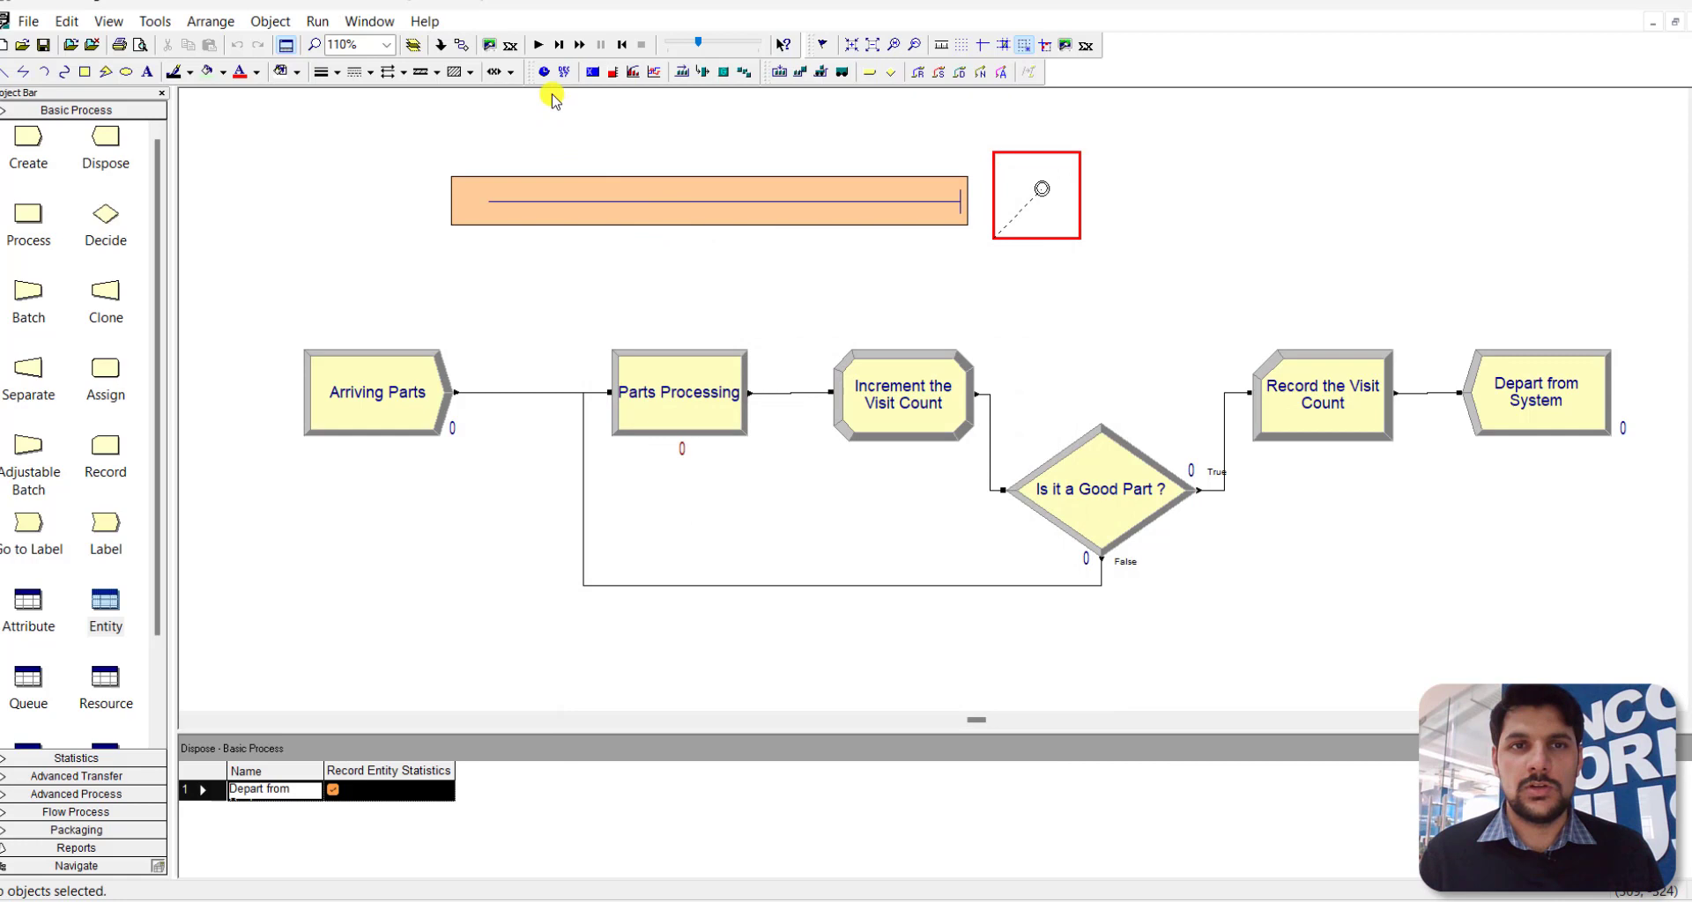
# Run the model fast-forwarded at maximum animation speed until it completes at 60000 minutes
pyautogui.click(537, 44)
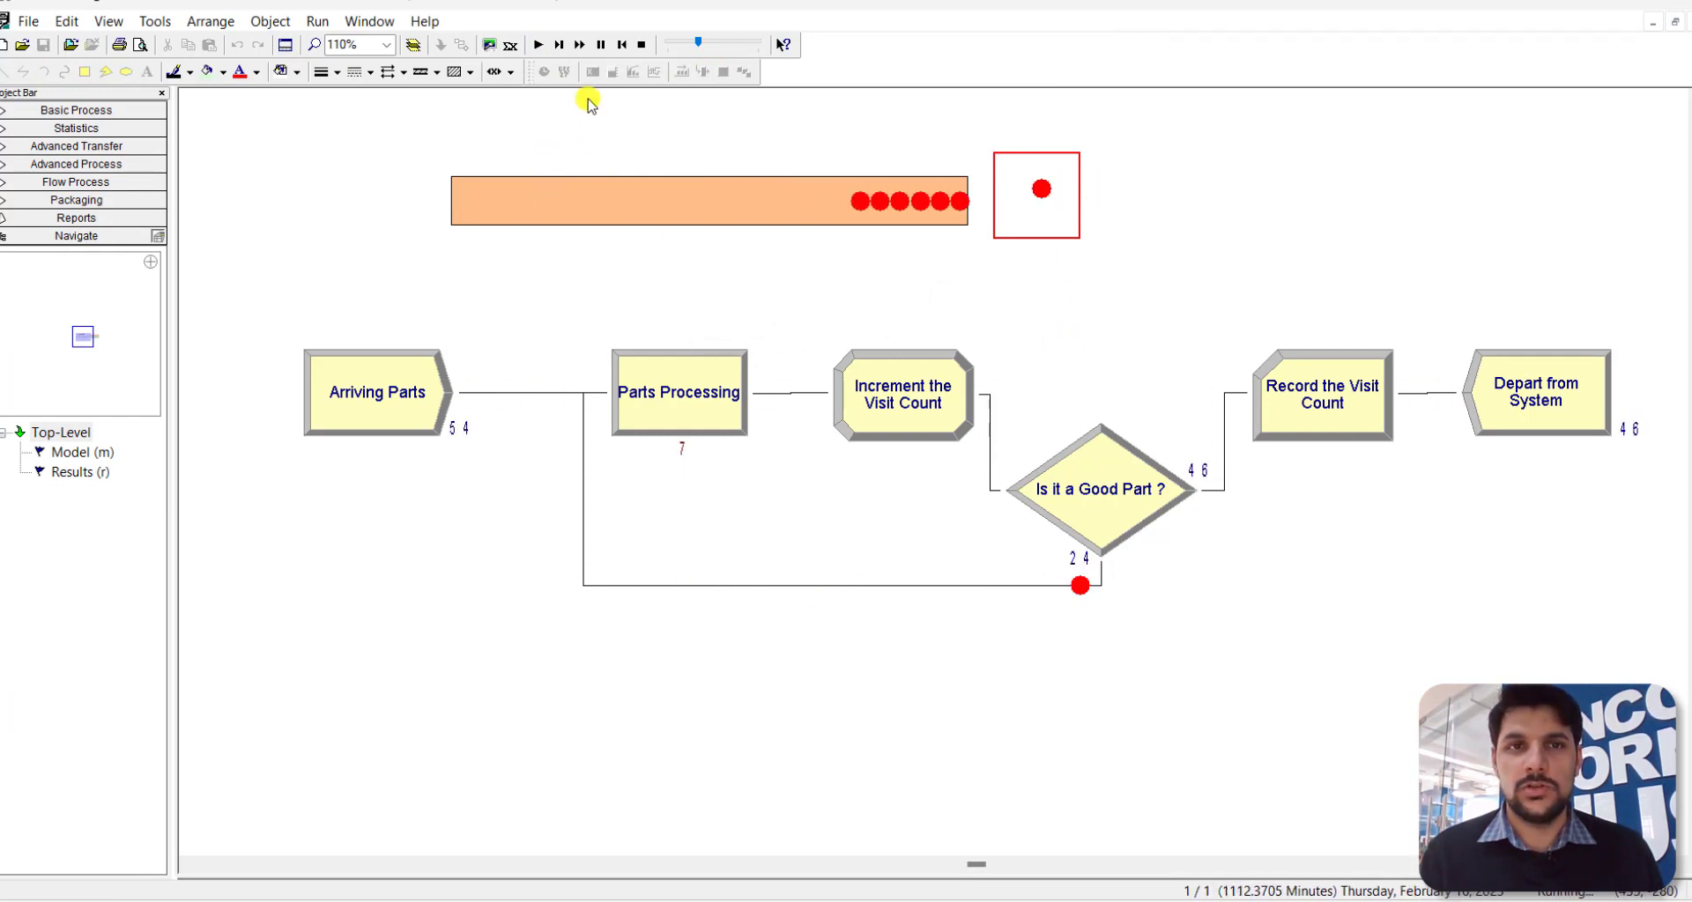
pyautogui.click(580, 45)
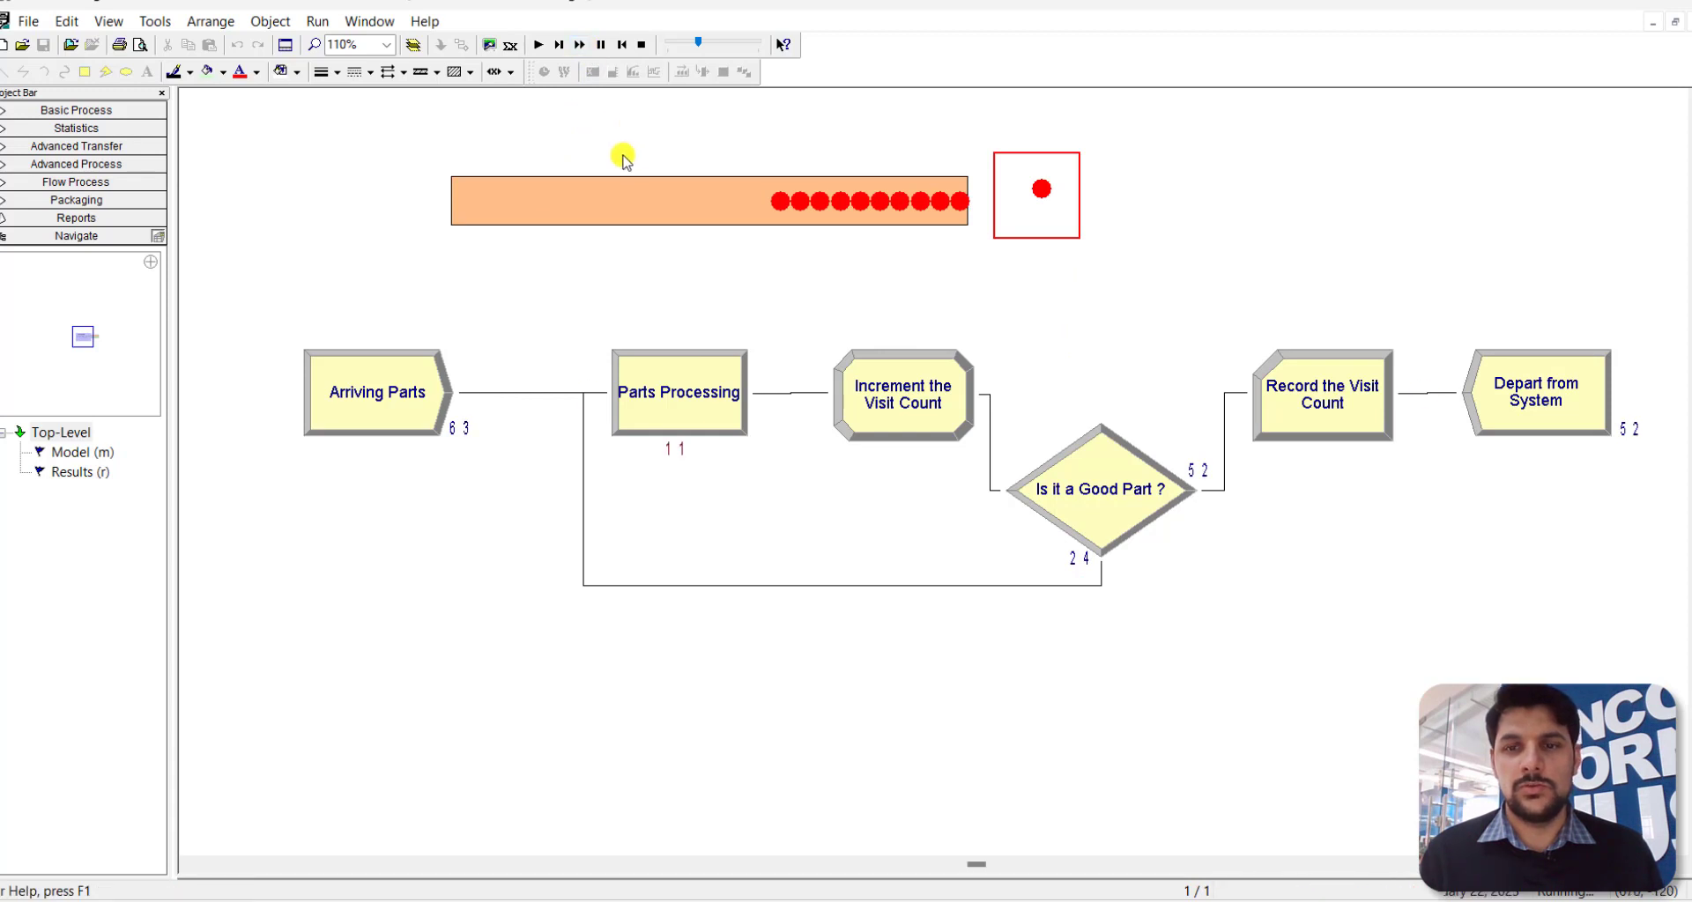
pyautogui.press('>')
pyautogui.scroll(1, 763, 191)
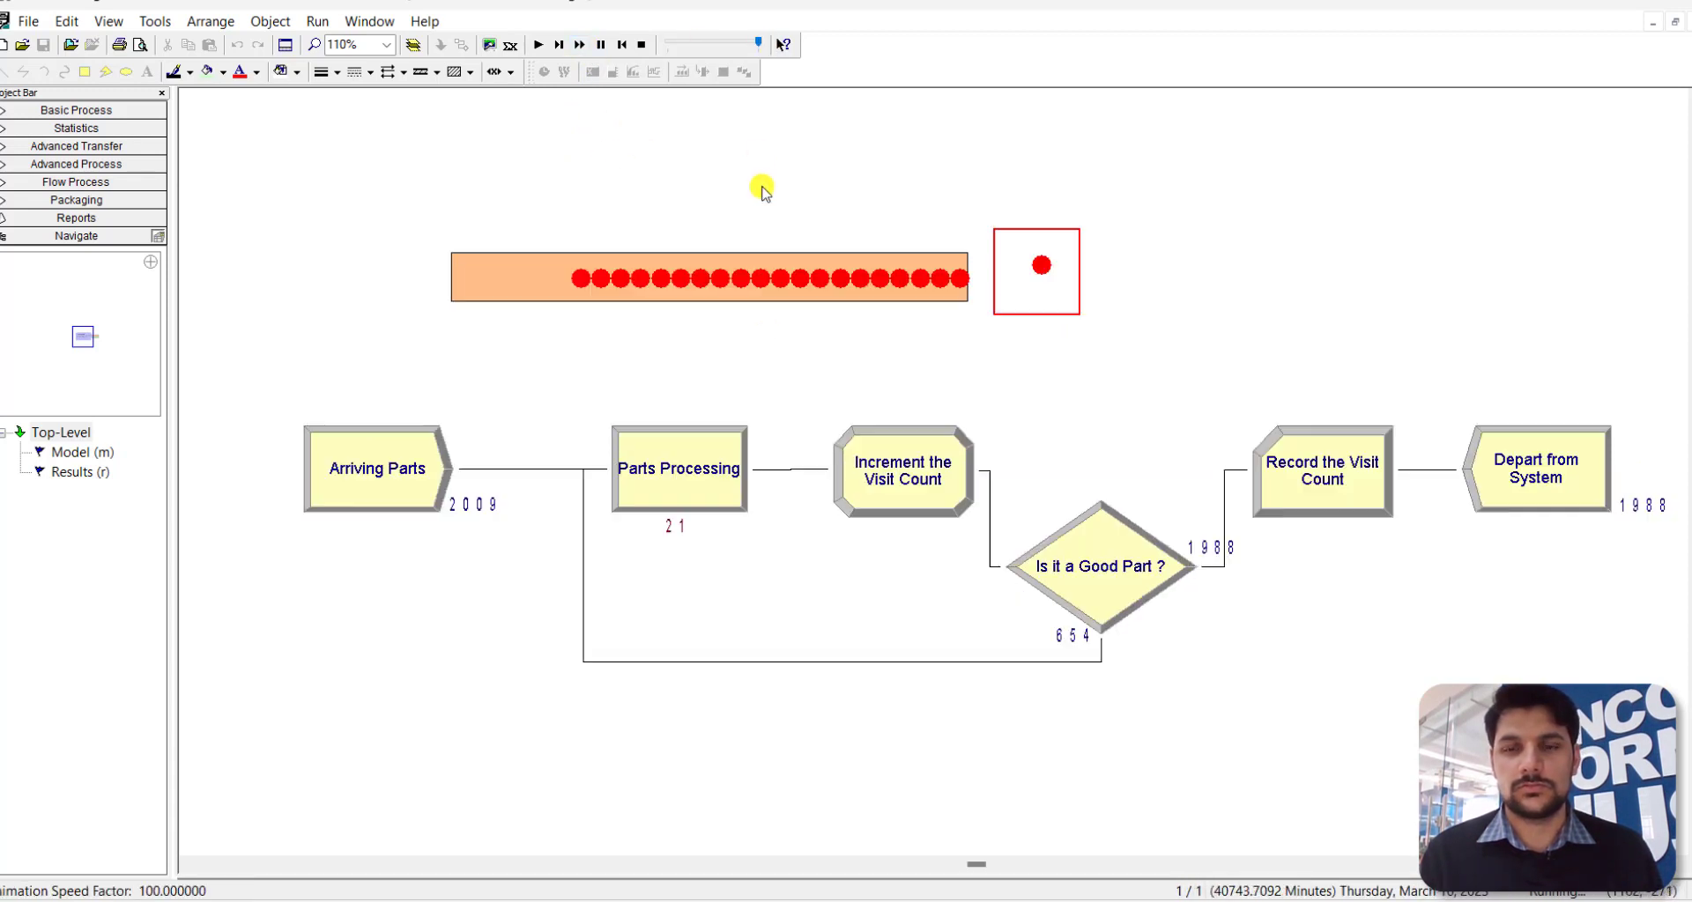
pyautogui.scroll(2, 763, 191)
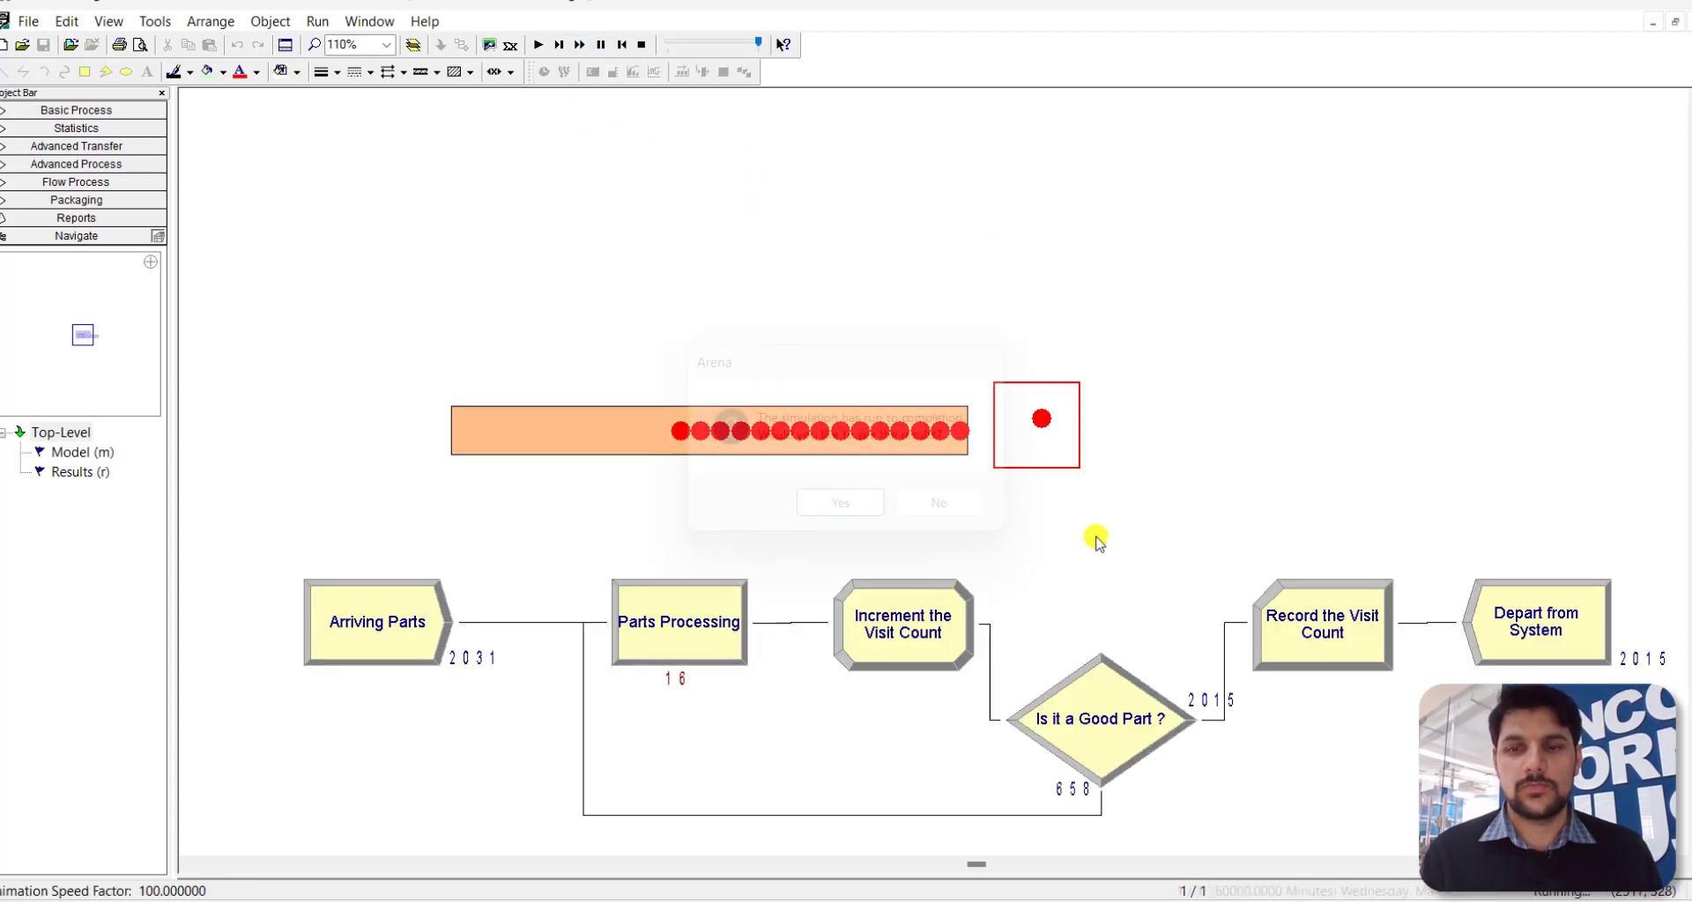
# Review the report's Queue, Resource and User Specified sections (Record Visit Count average 1.3204), then close it
pyautogui.click(846, 504)
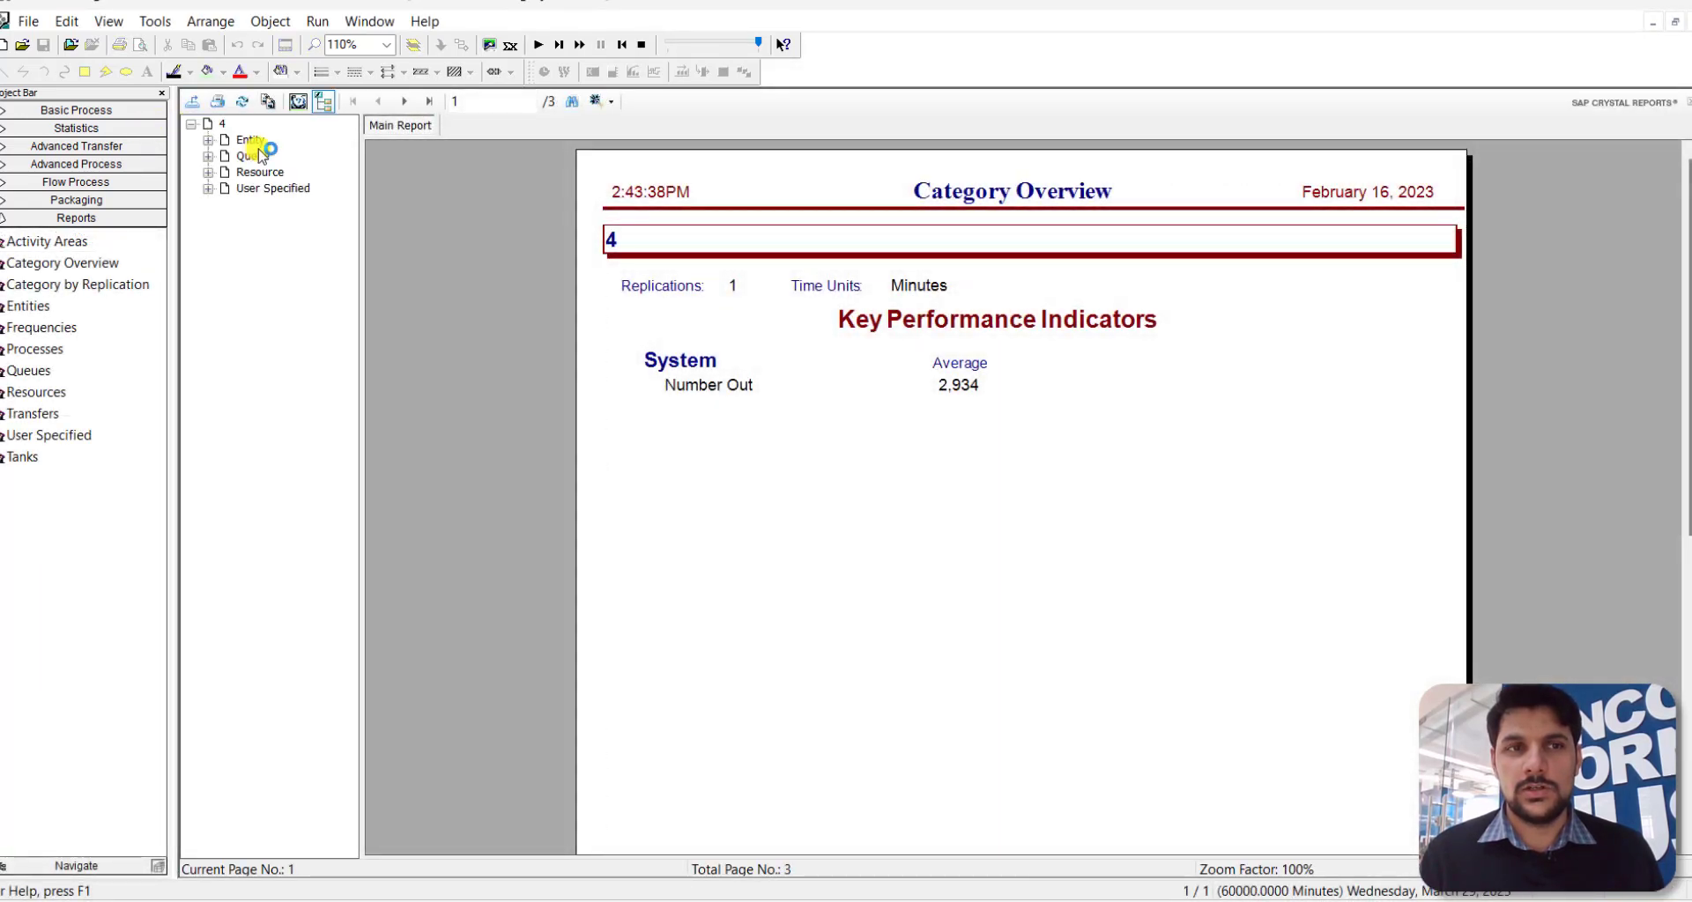
pyautogui.click(252, 155)
pyautogui.click(257, 172)
pyautogui.press('Down')
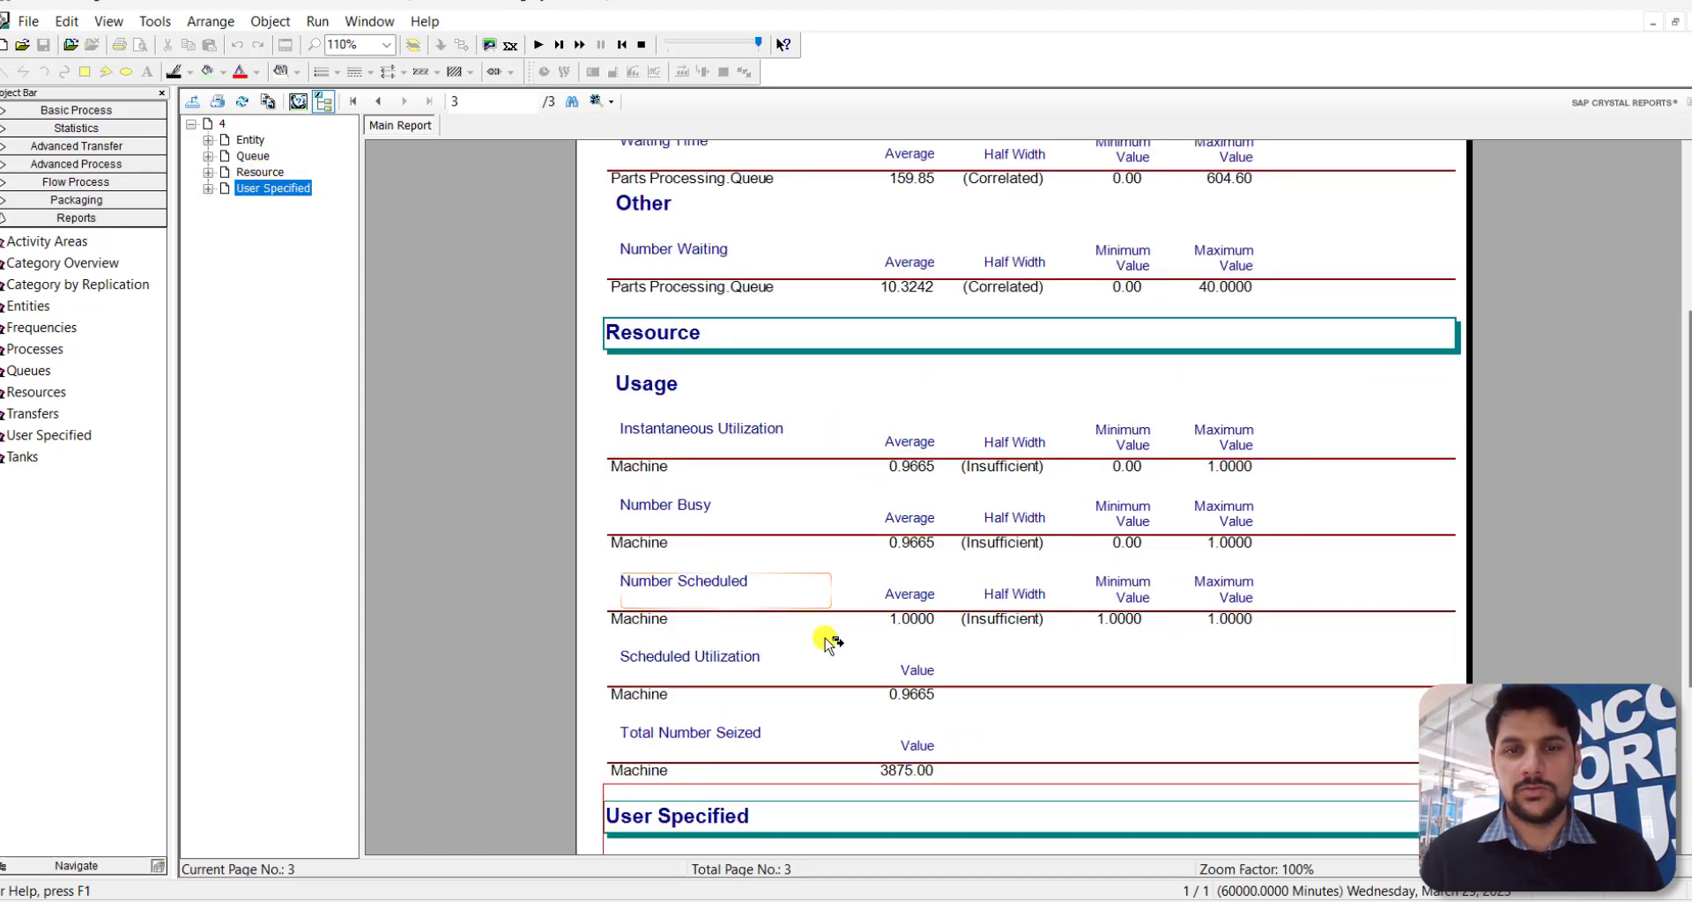
pyautogui.scroll(-3, 837, 679)
pyautogui.scroll(-1, 842, 689)
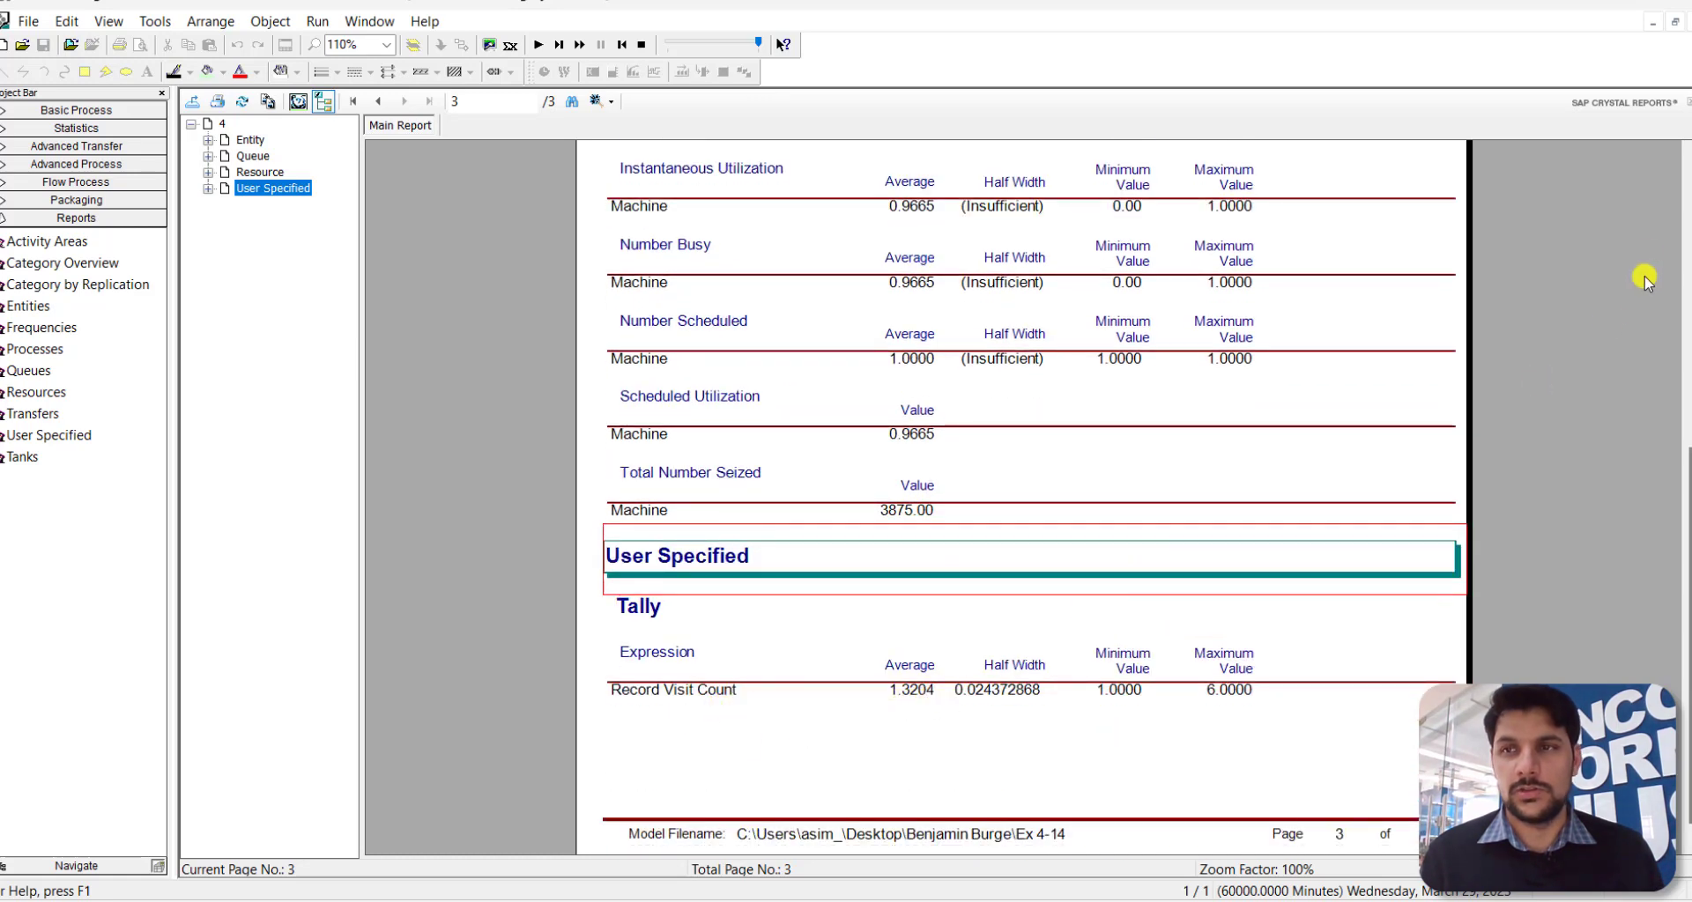
pyautogui.click(1688, 27)
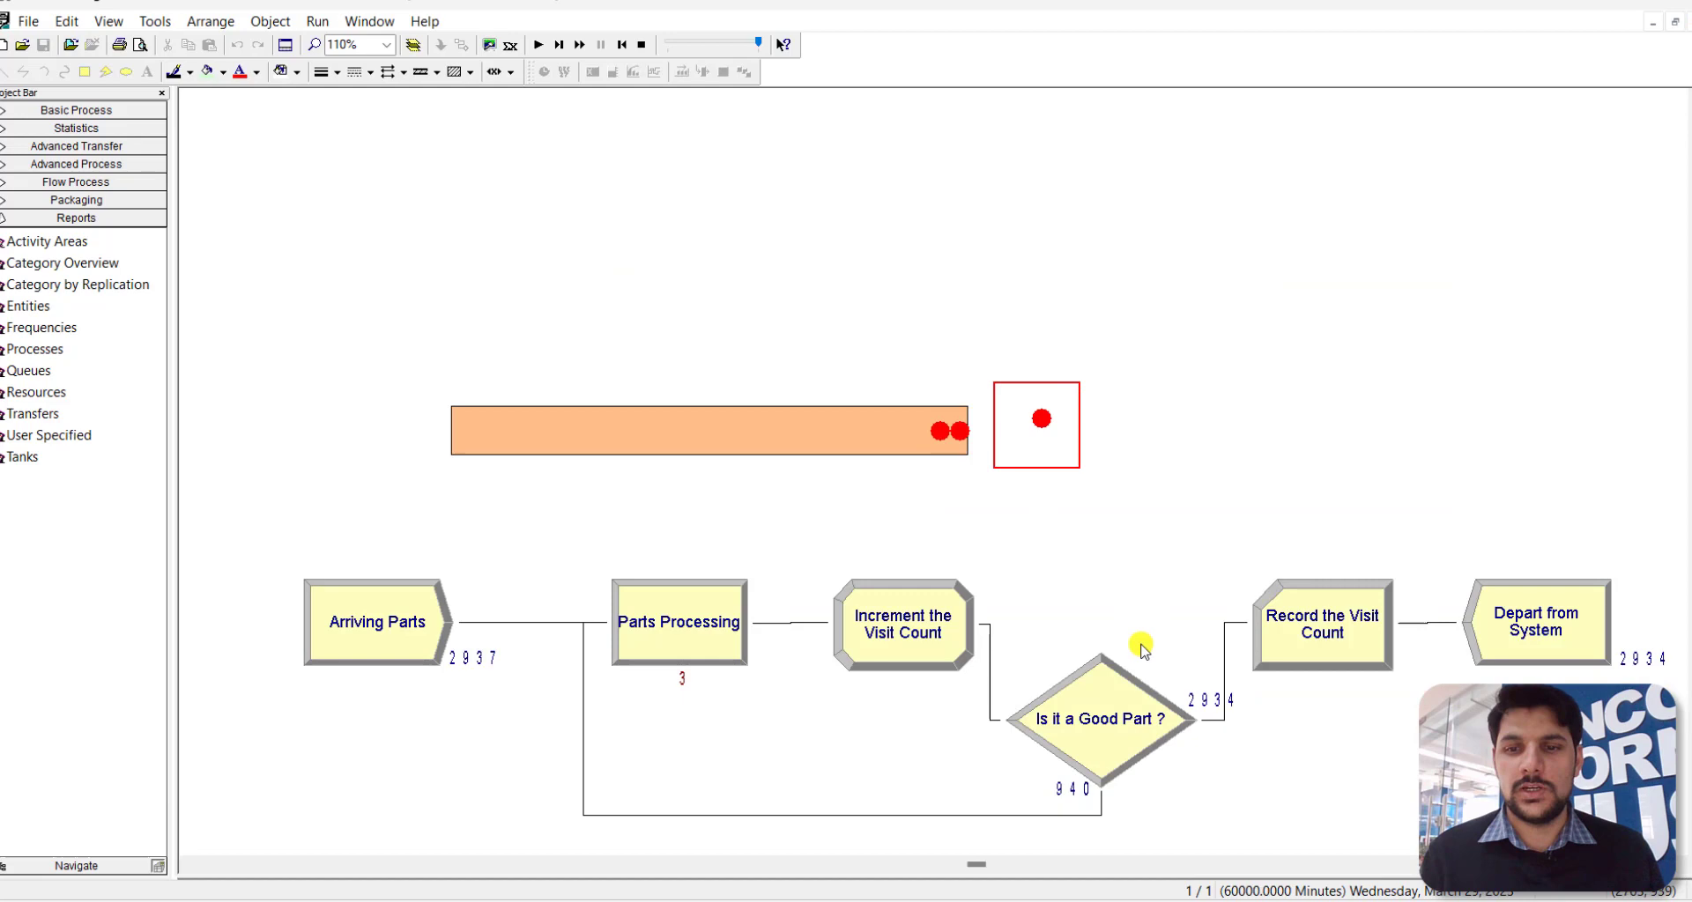
pyautogui.hscroll(10, 1678, 870)
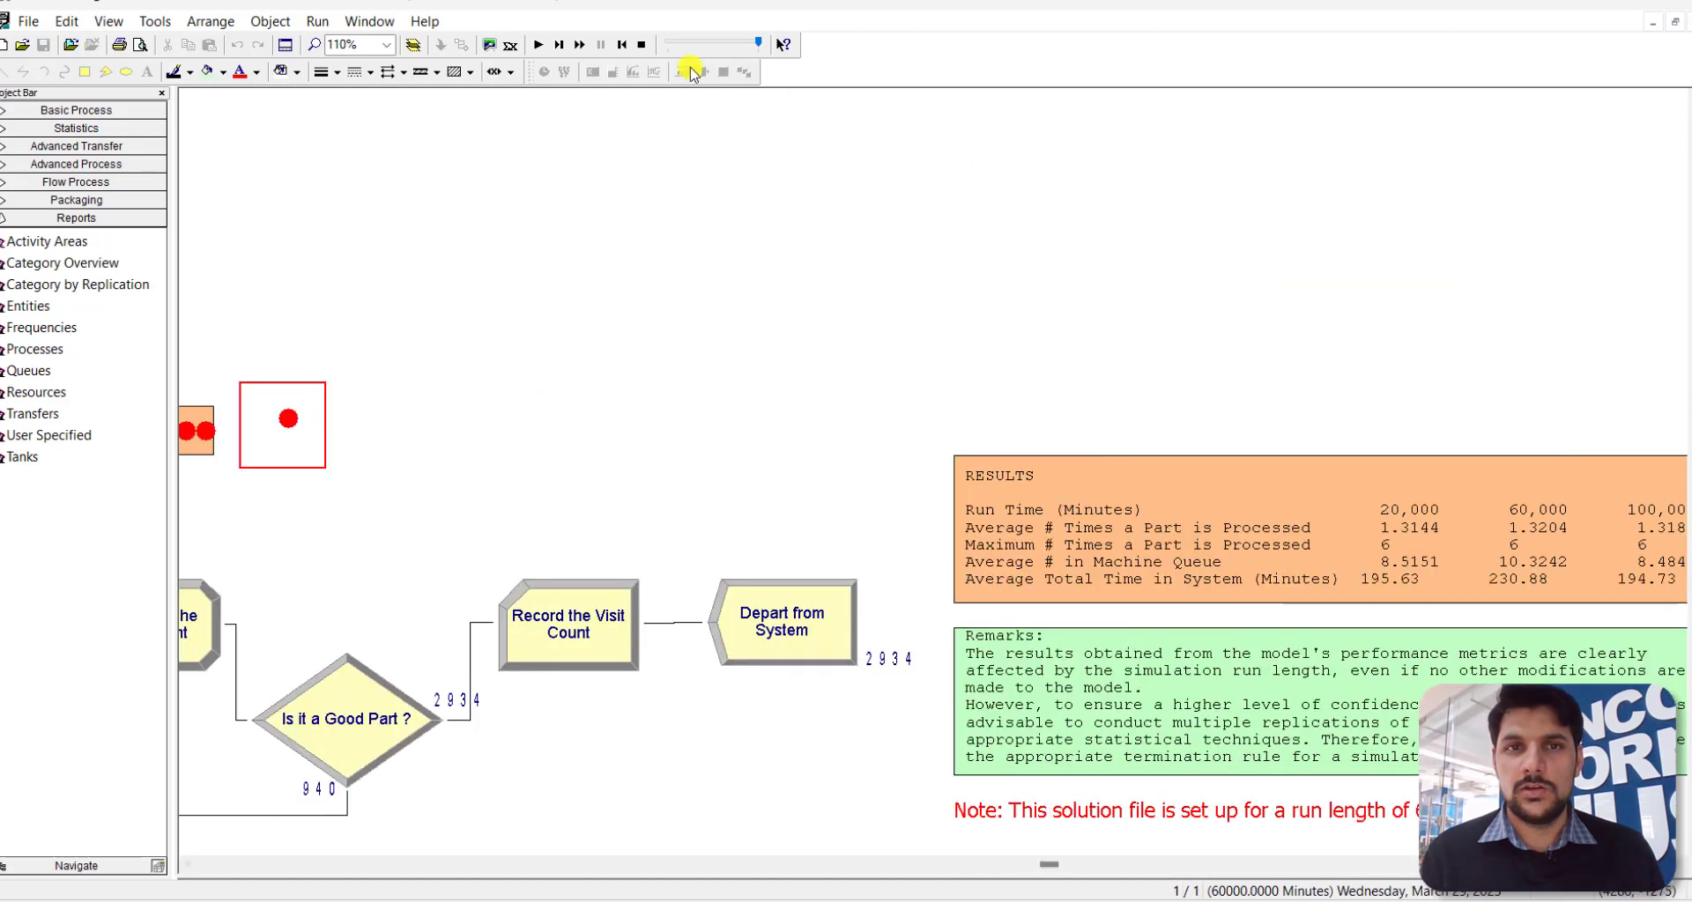
# Stop the run and view the RESULTS table comparing 20,000, 60,000 and 100,000-minute runs
pyautogui.click(643, 44)
pyautogui.scroll(-5, 1246, 435)
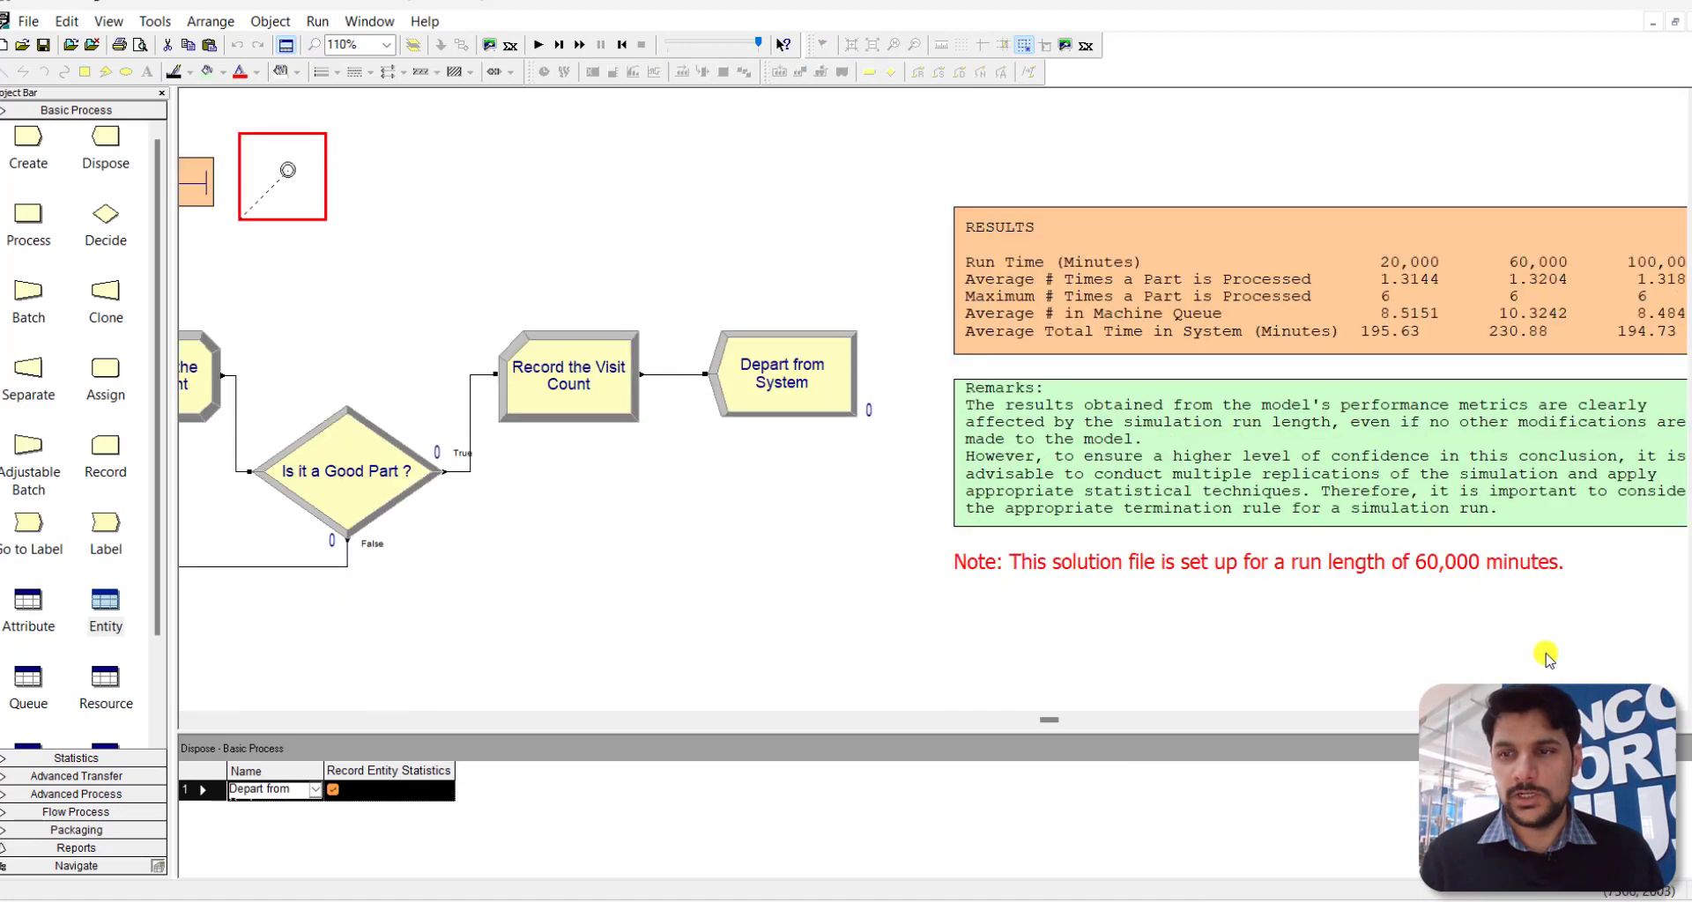
pyautogui.hscroll(6, 289, 170)
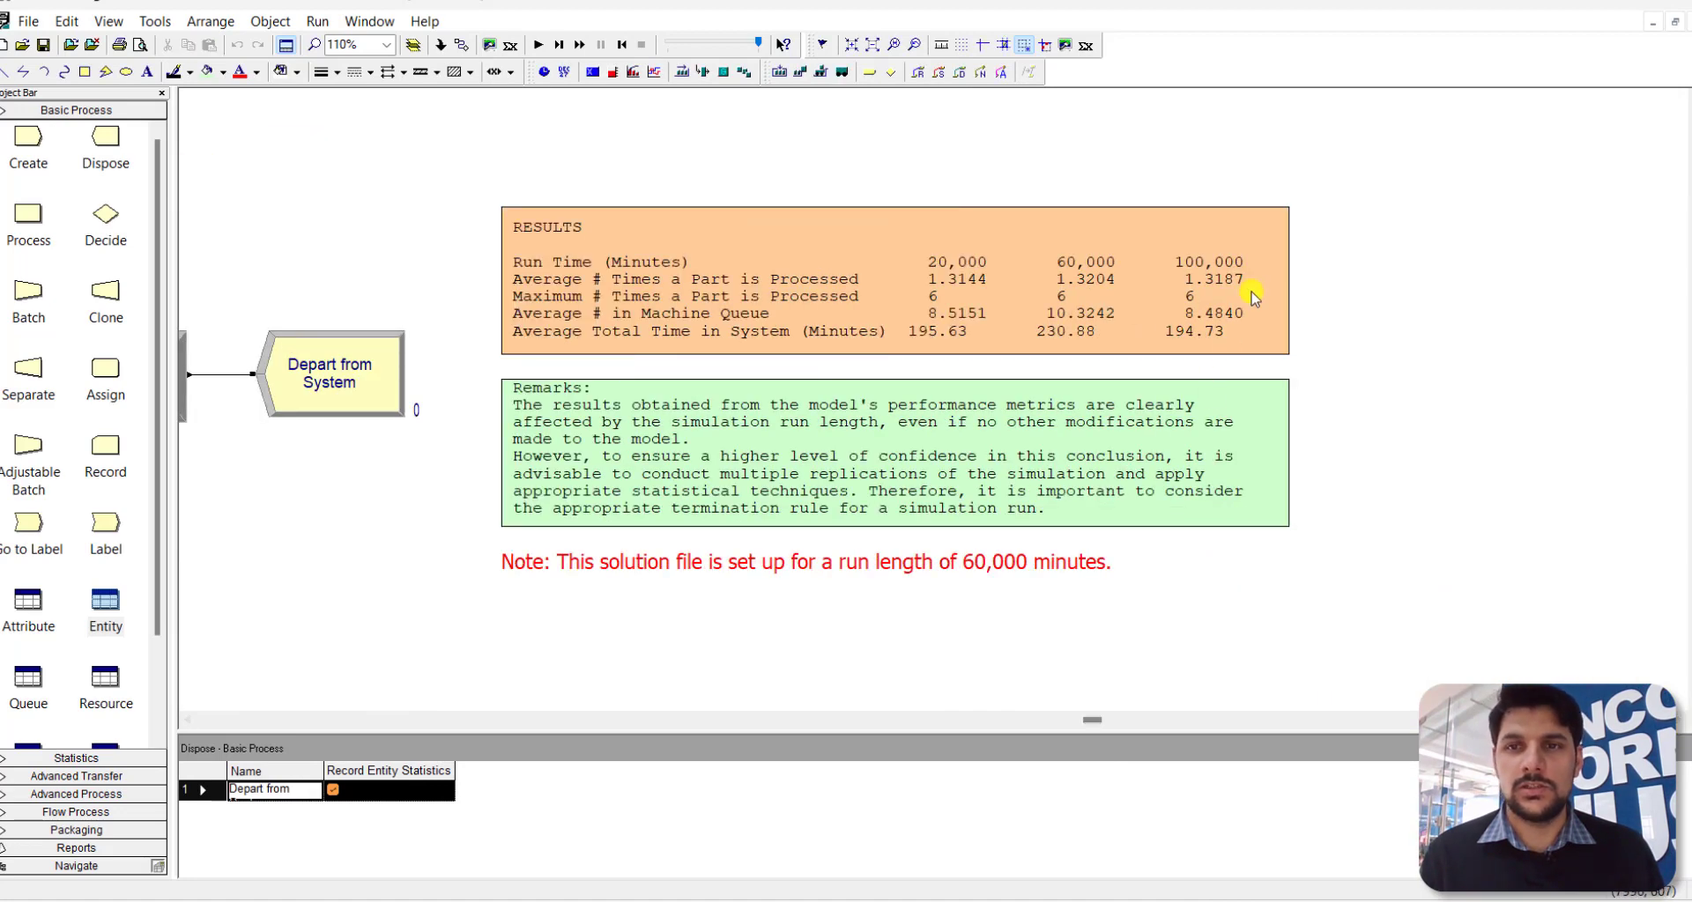